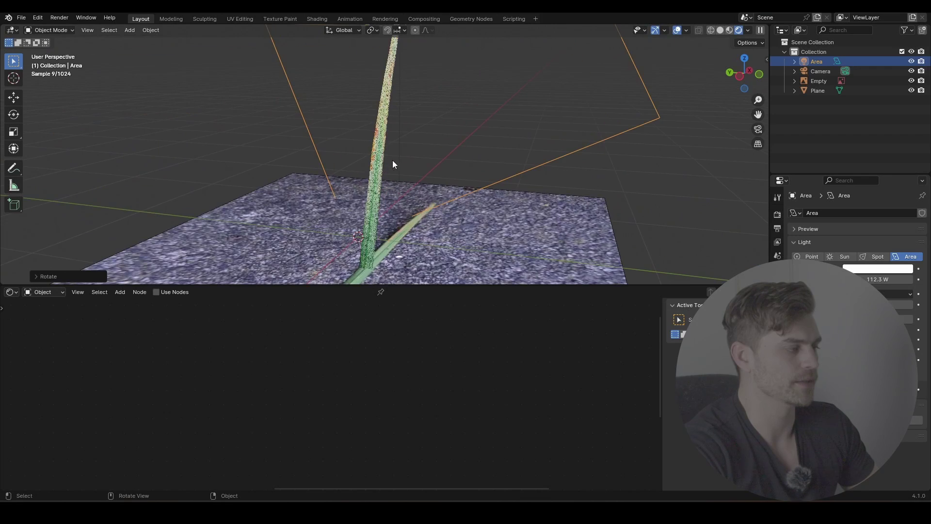
Step: Nudge the selected point lights sideways and orbit the view around the plant assets
key(g)
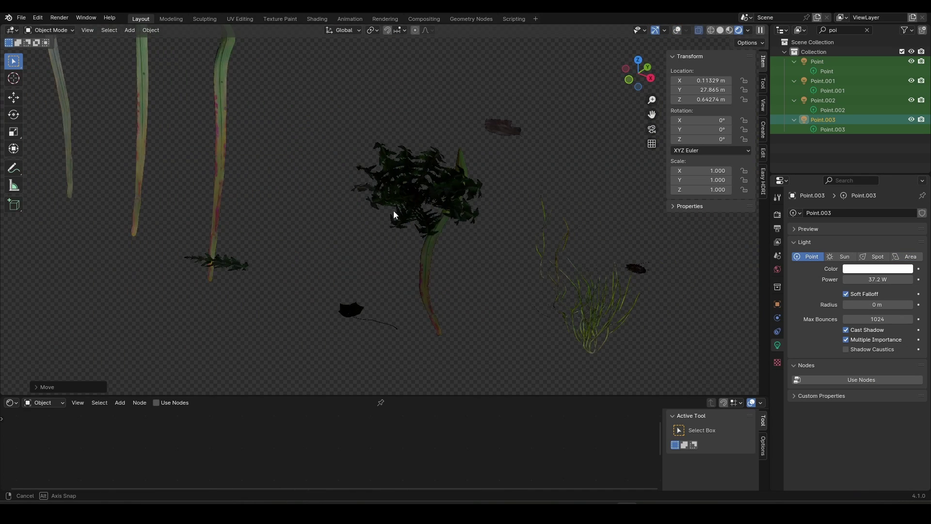
middle_drag(394, 211, 351, 206)
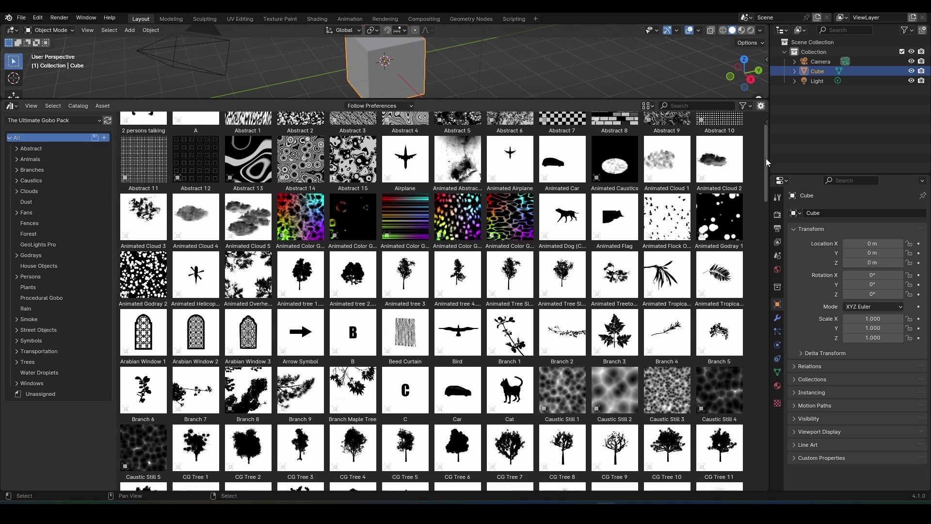
drag(766, 159, 775, 212)
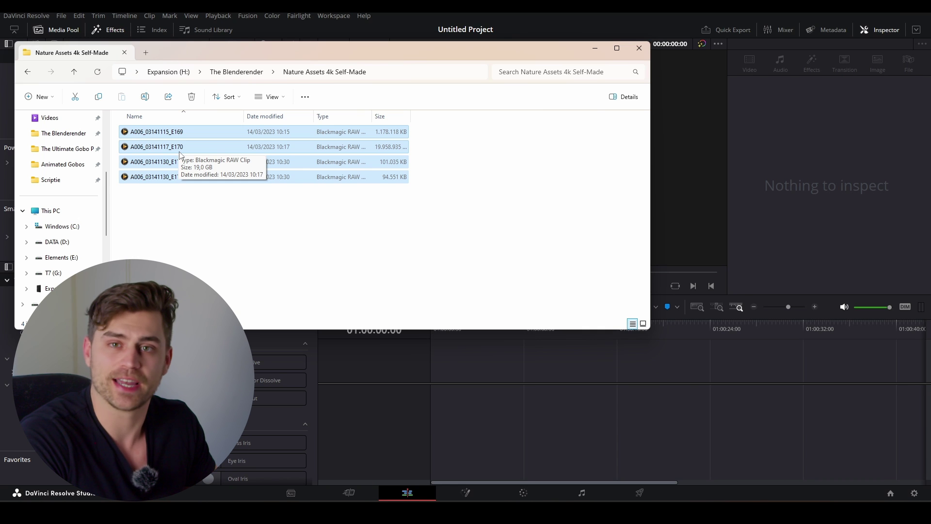
Step: Drag the four .braw clips onto the Resolve timeline and scrub to preview later frames
drag(179, 154, 451, 383)
mouse_move(452, 331)
mouse_down()
mouse_move(499, 331)
mouse_move(453, 335)
mouse_up()
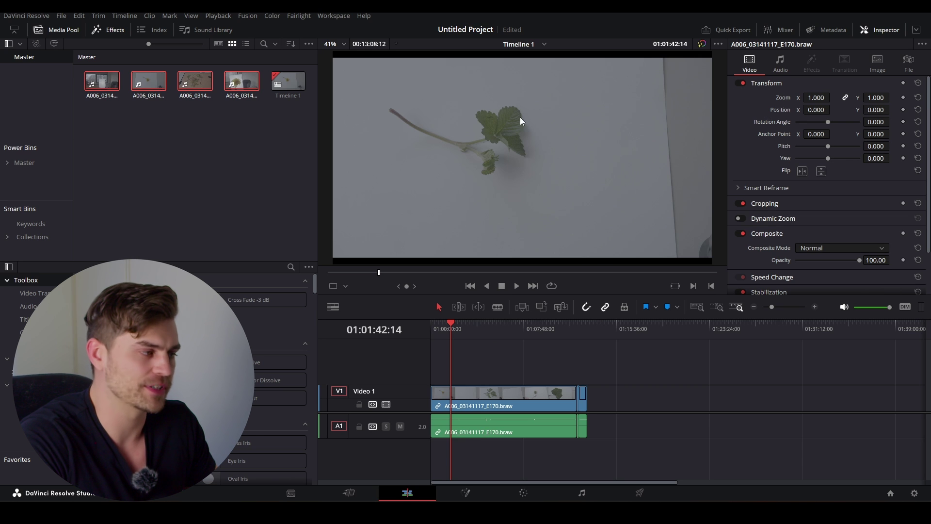
scroll(535, 185, down, 1)
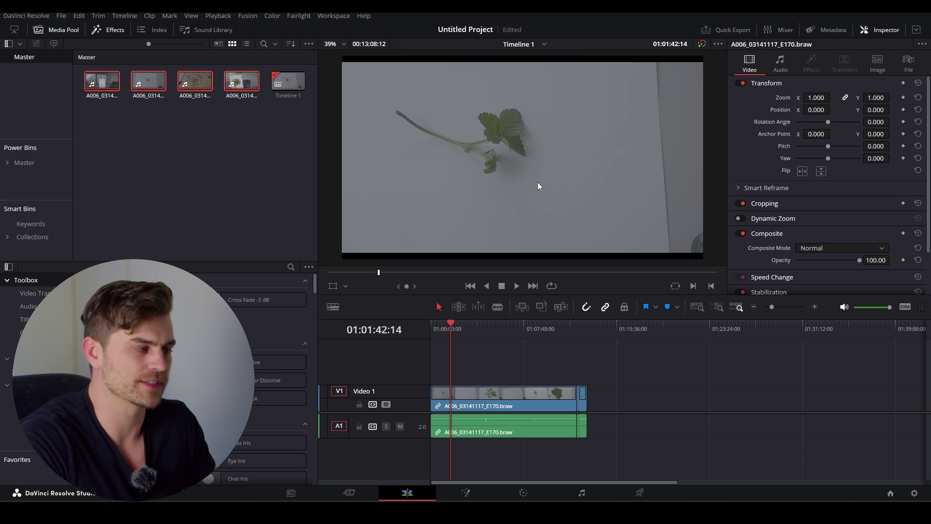
Step: Choose DaVinci YRGB Color Managed, turn off Automatic, pick Custom mode, input Pocket 4K Film Gen 4
click(914, 493)
click(278, 117)
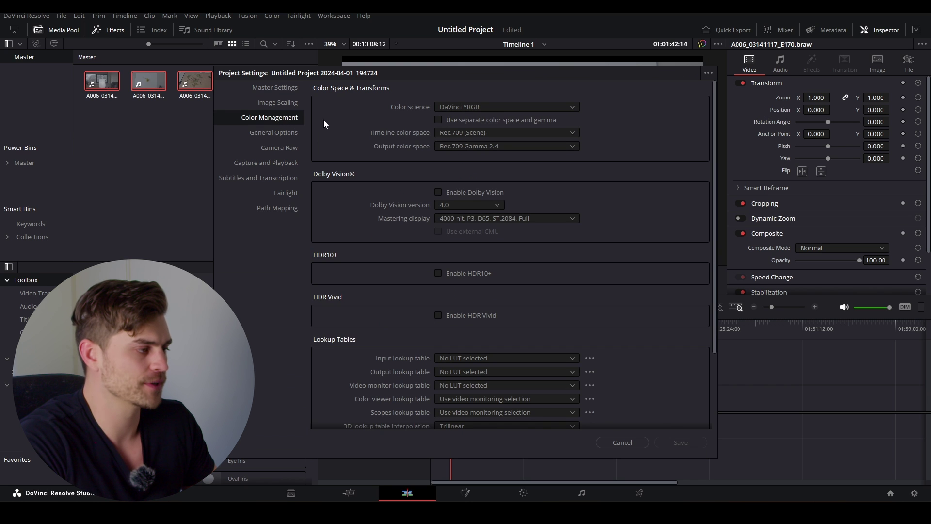
click(476, 108)
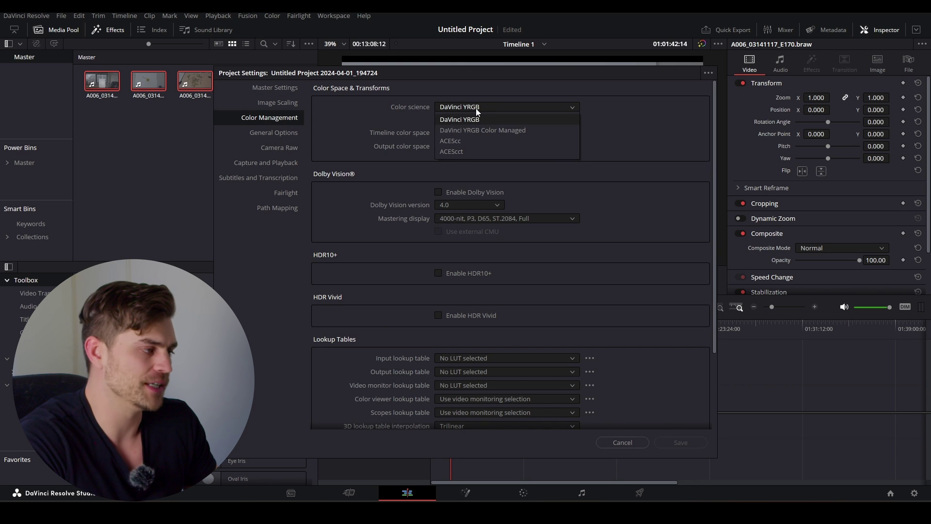
click(492, 129)
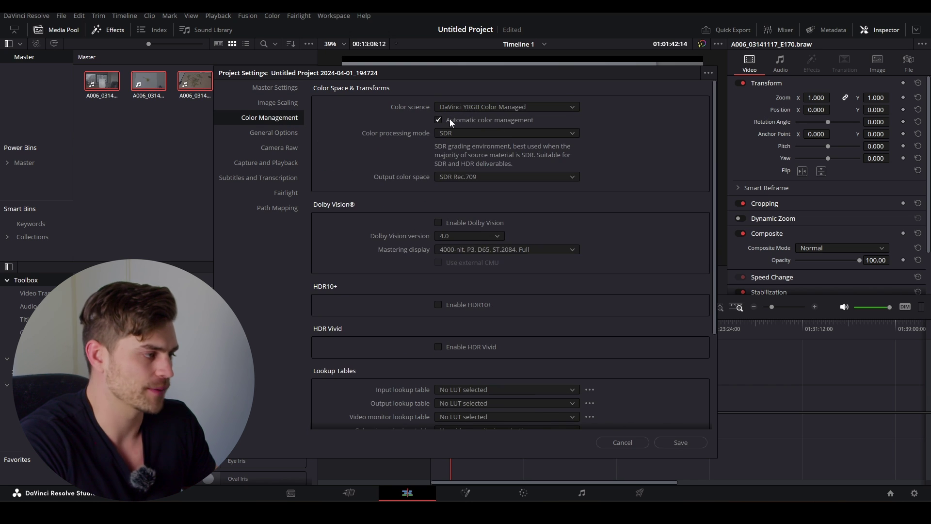
click(457, 122)
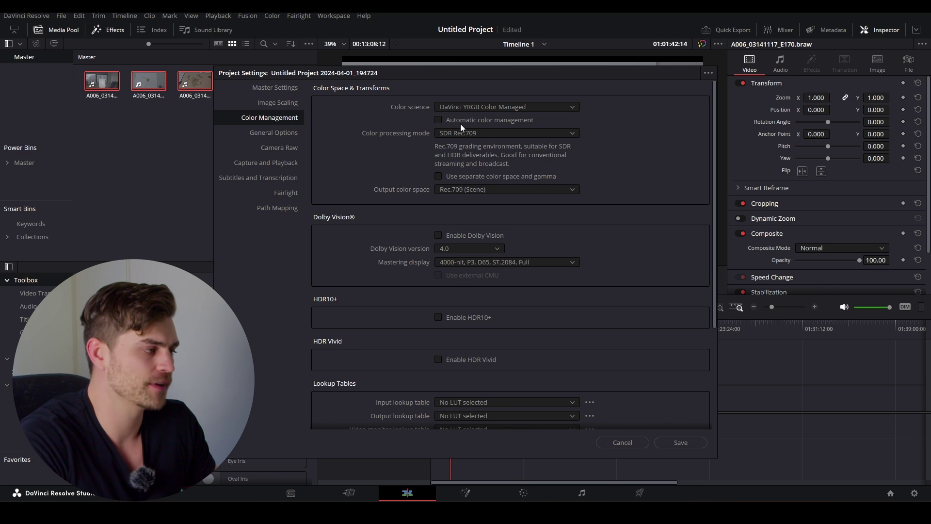
click(463, 131)
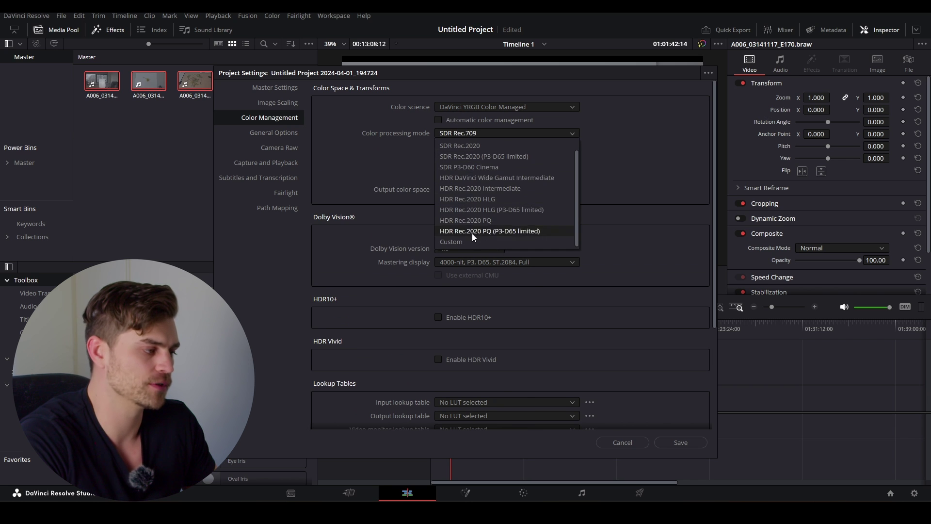
click(469, 241)
click(465, 159)
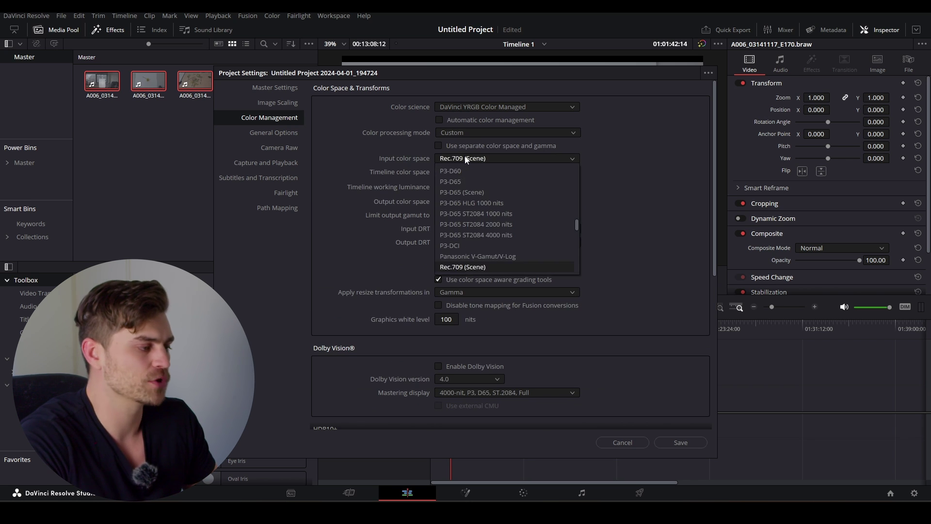
scroll(512, 208, up, 8)
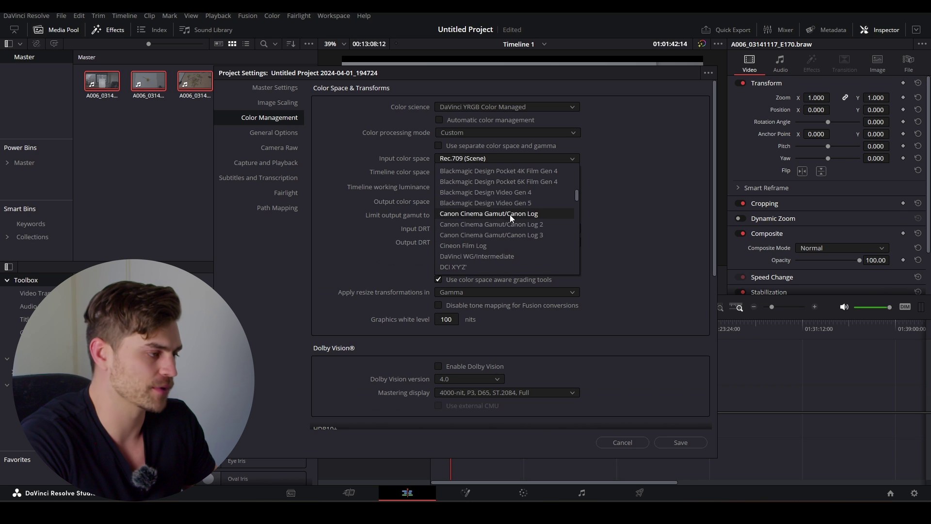
scroll(525, 224, up, 3)
click(524, 222)
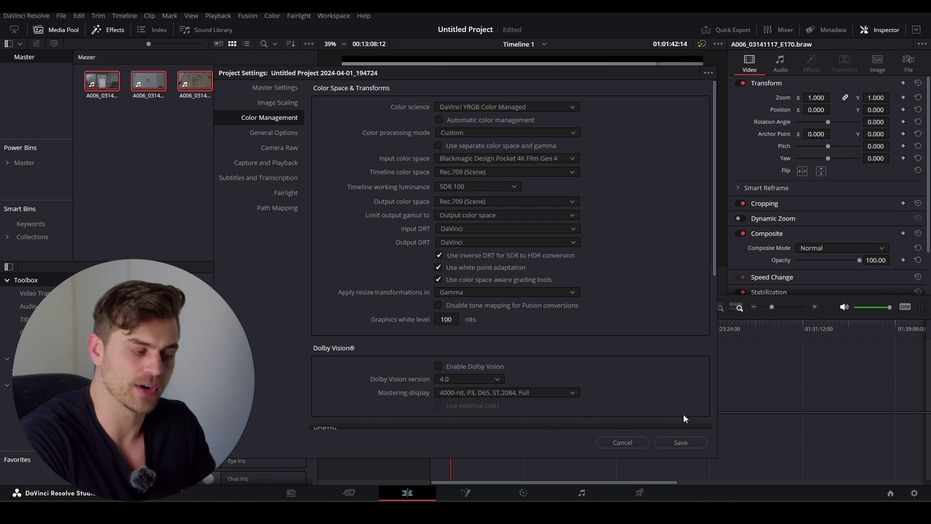
Step: Save the colour settings, scrub to the ivy-leaf frame and open the clip in Fusion
click(681, 442)
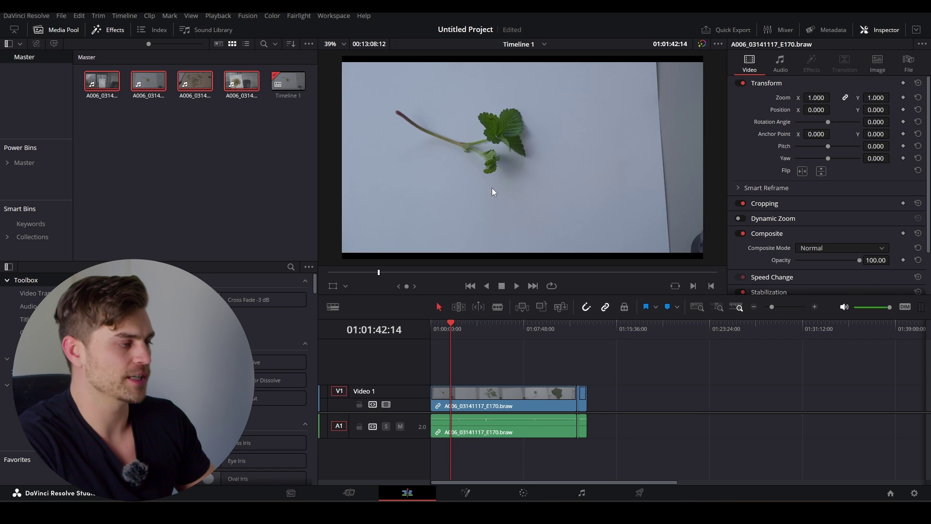
drag(450, 325, 468, 340)
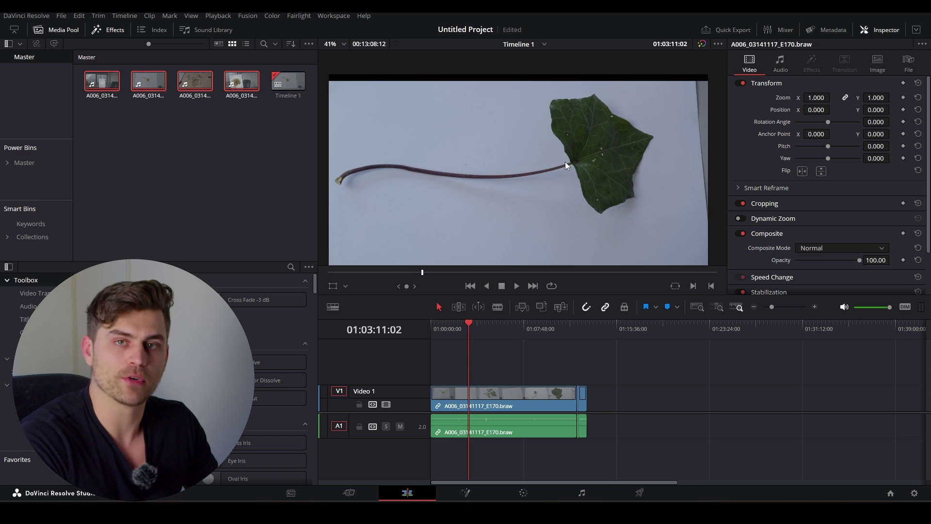
click(467, 492)
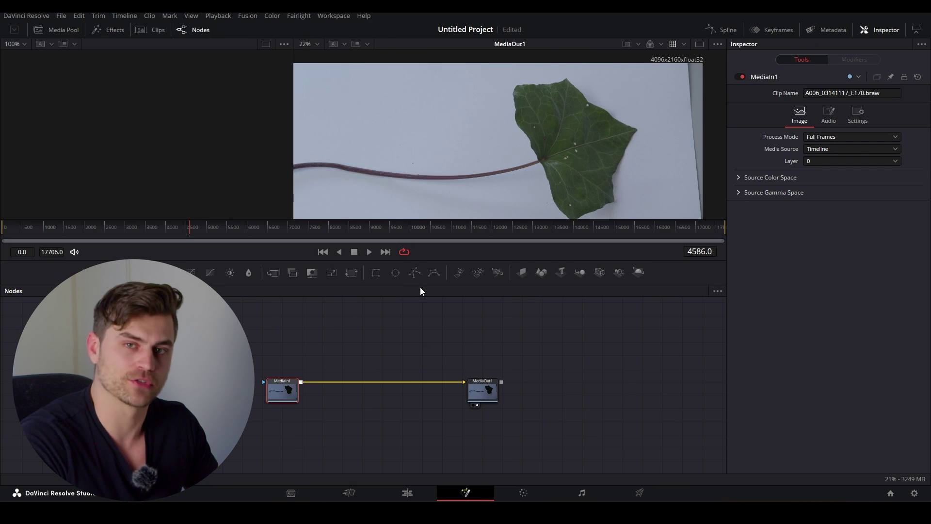
Step: Add a Polygon mask node and trace the leaf edge from the stem-leaf junction
click(420, 297)
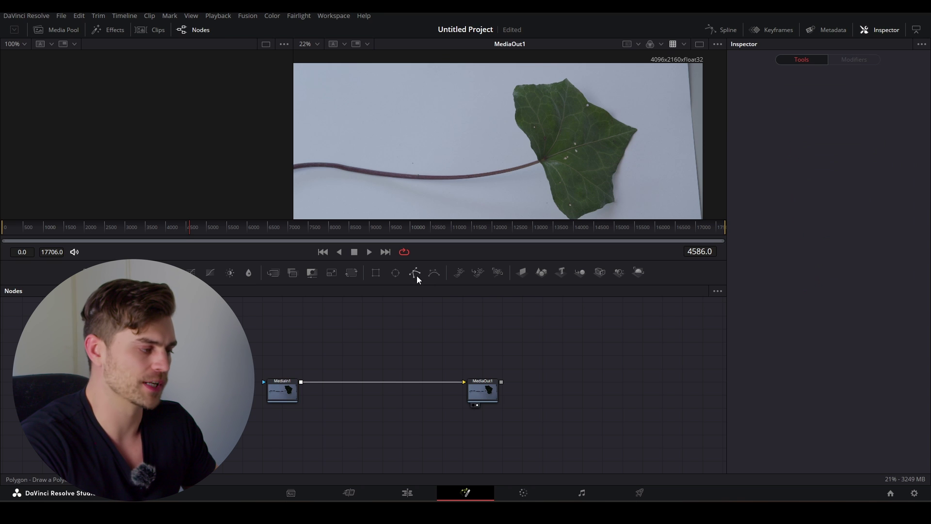
drag(415, 275, 339, 323)
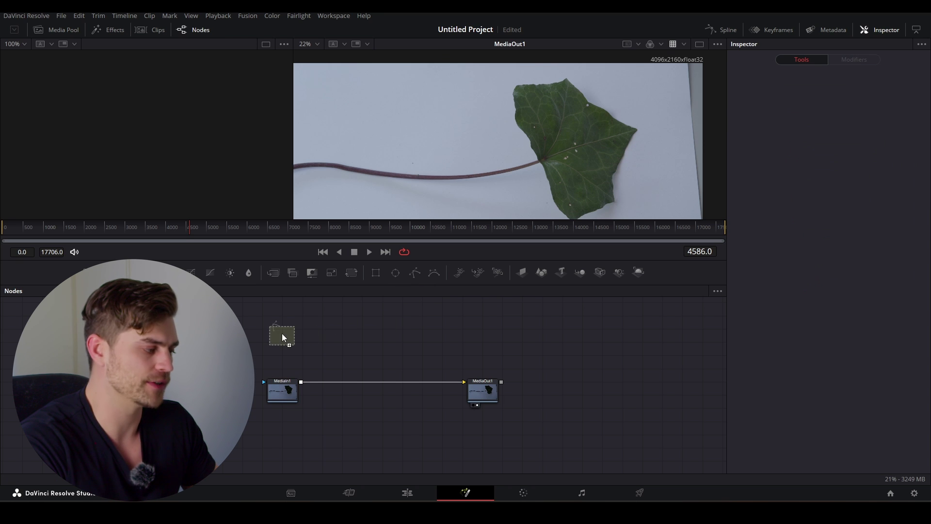
drag(284, 336, 287, 380)
key(ctrl+z)
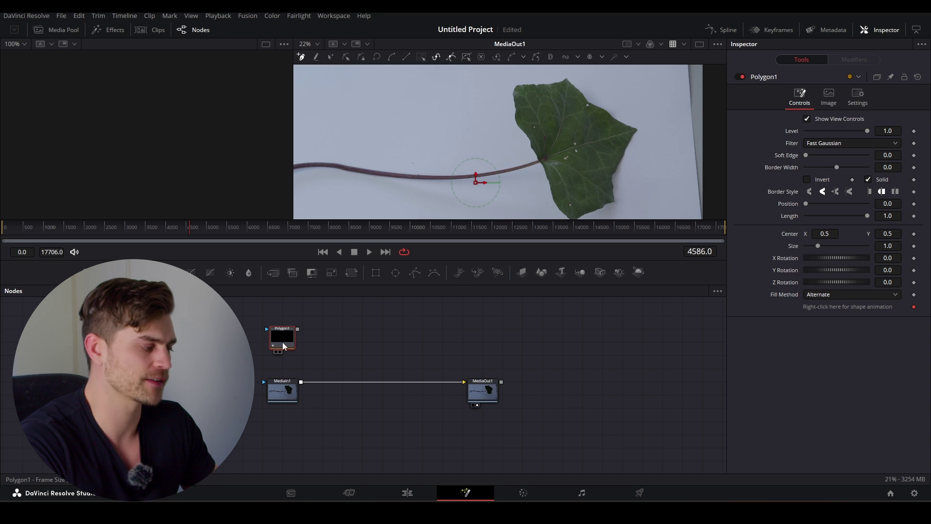
ctrl+scroll(547, 147, up, 5)
click(512, 197)
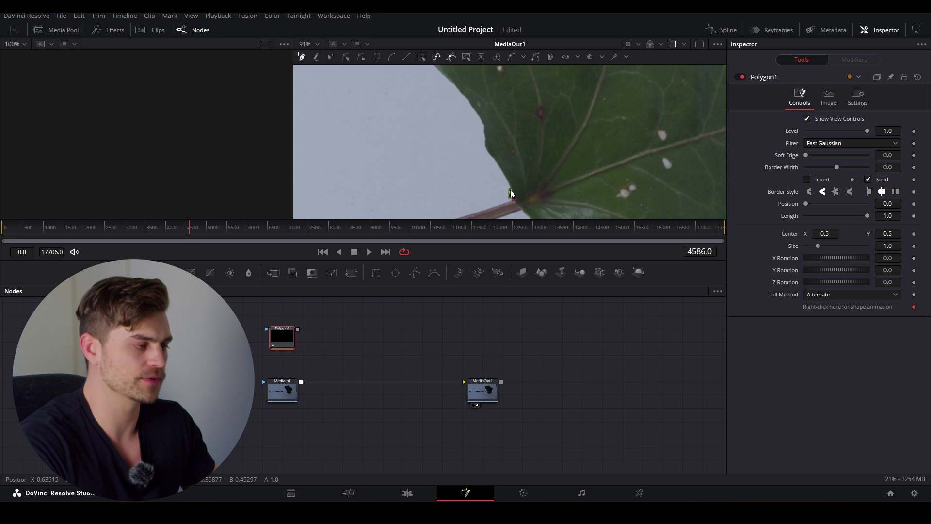
ctrl+scroll(510, 193, up, 3)
click(501, 183)
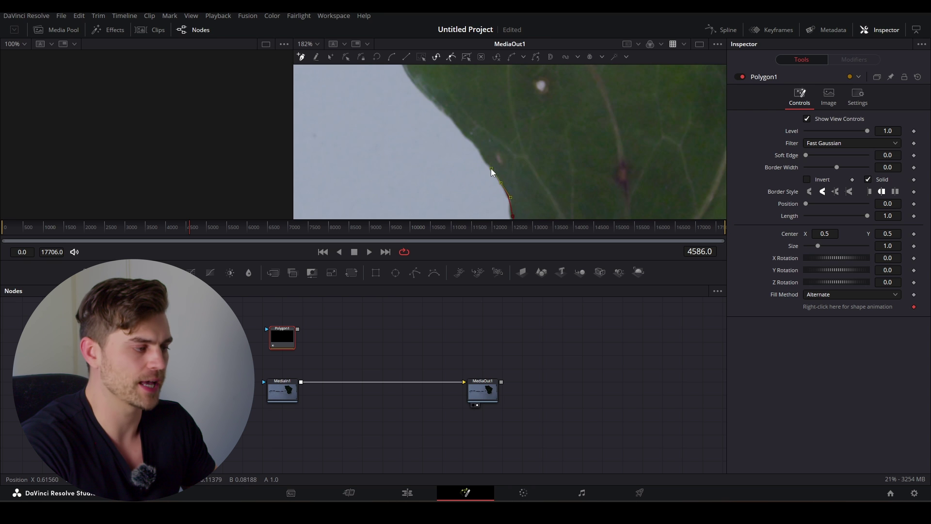
click(487, 162)
scroll(483, 159, down, 3)
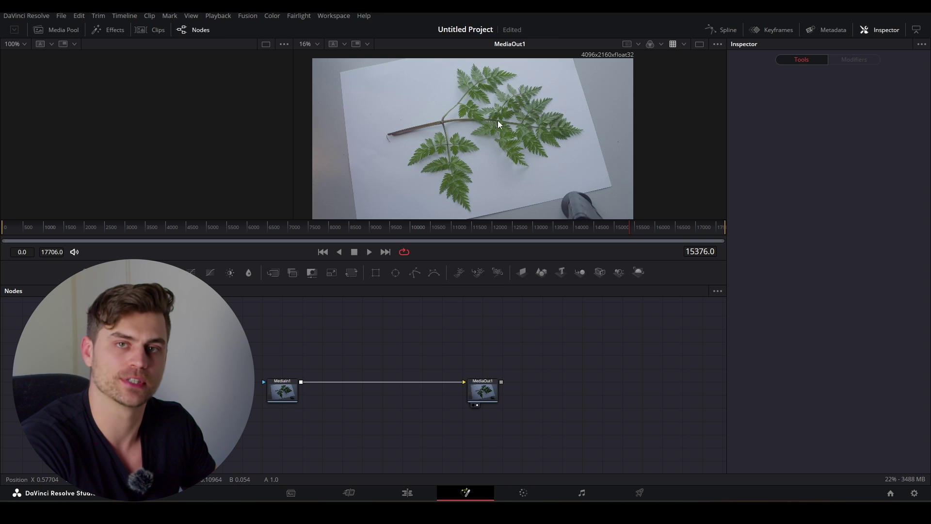
Step: Insert a Luma Keyer after MediaIn1 and show its greyscale output in the left viewer
click(289, 392)
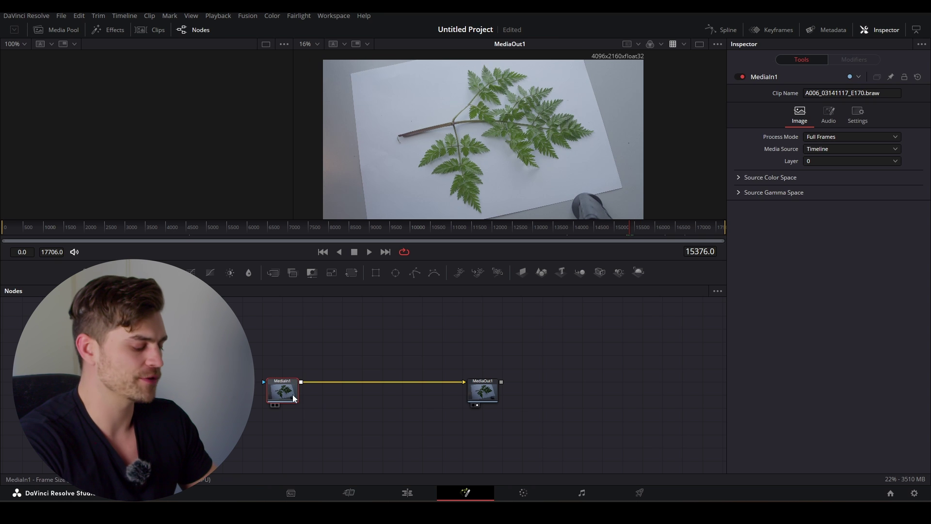
key(shift+space)
text(luma)
key(Return)
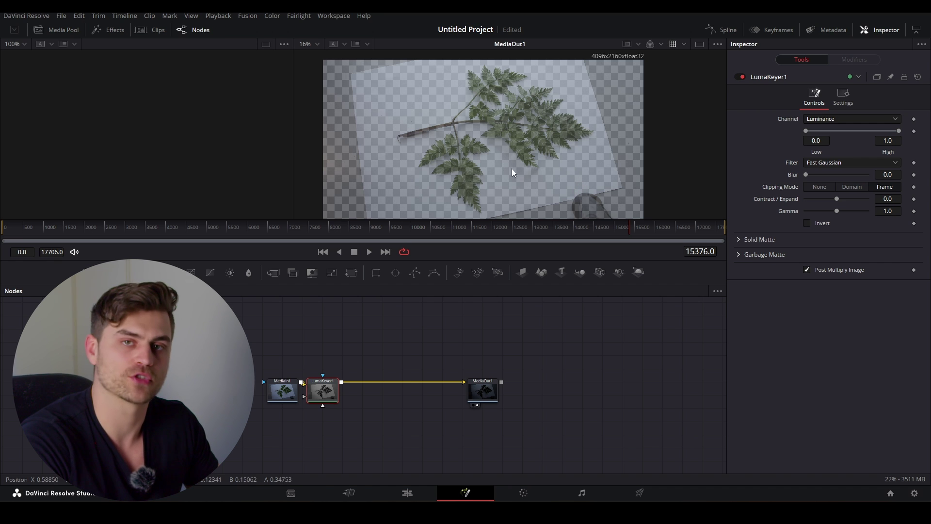
key(1)
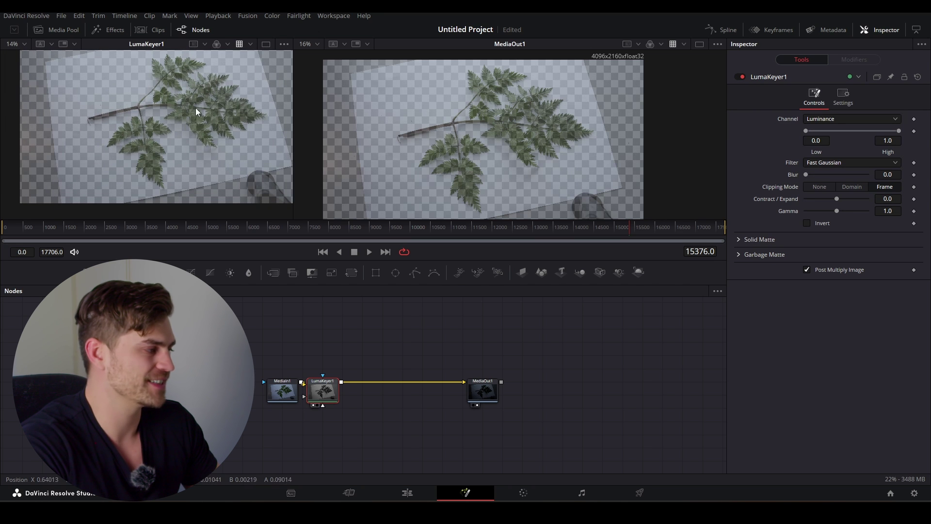
click(217, 44)
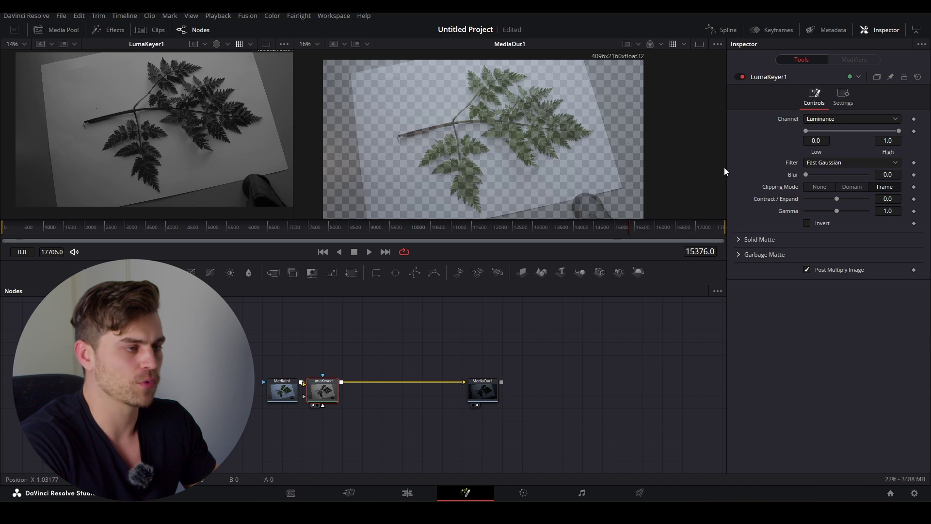
click(883, 30)
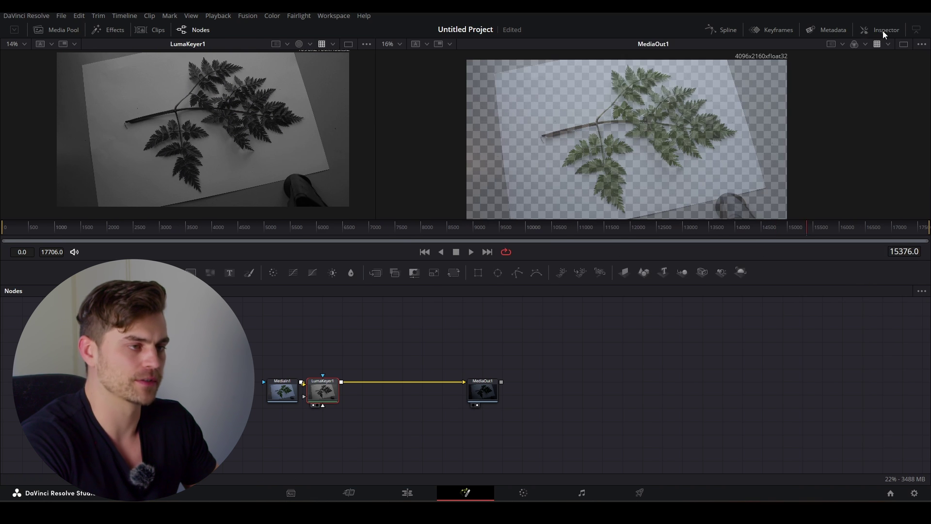
click(882, 30)
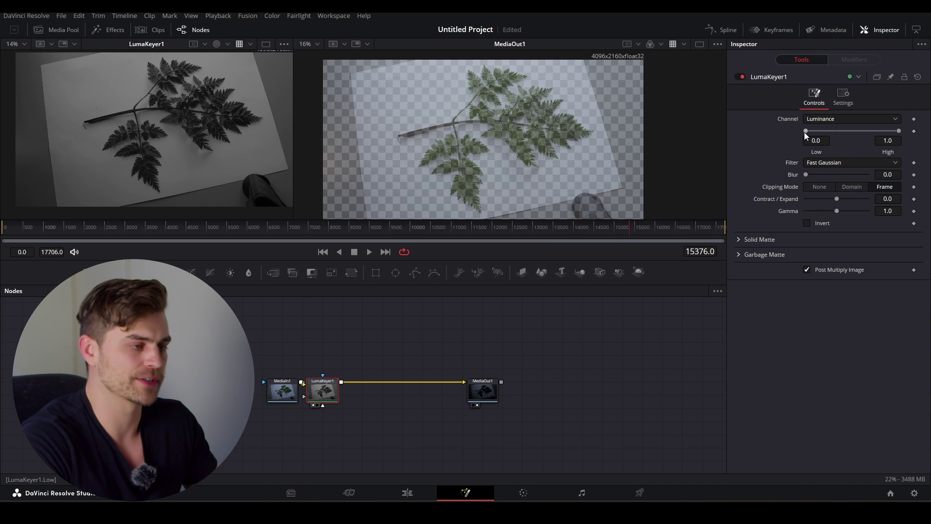
Step: Set the luma key thresholds to Low 0.239 and High 0.272
drag(807, 132, 821, 131)
drag(894, 133, 828, 132)
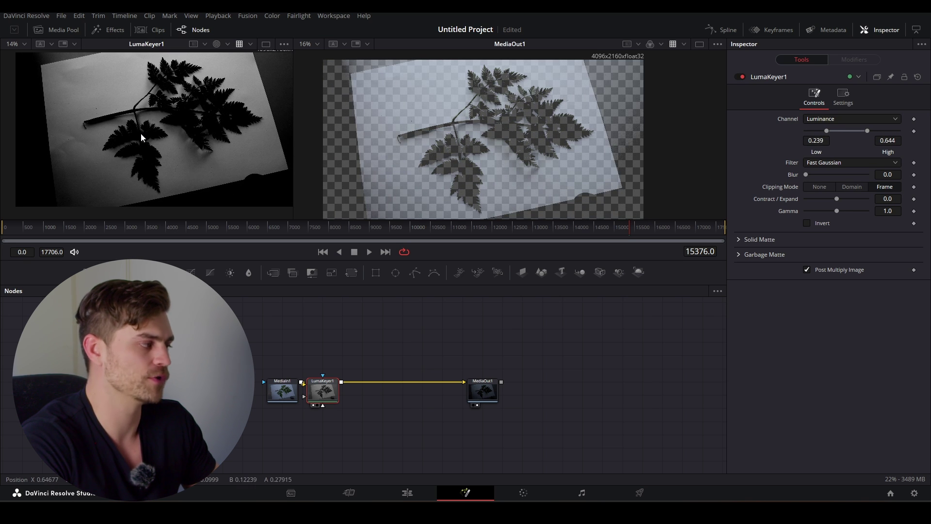
scroll(146, 121, up, 5)
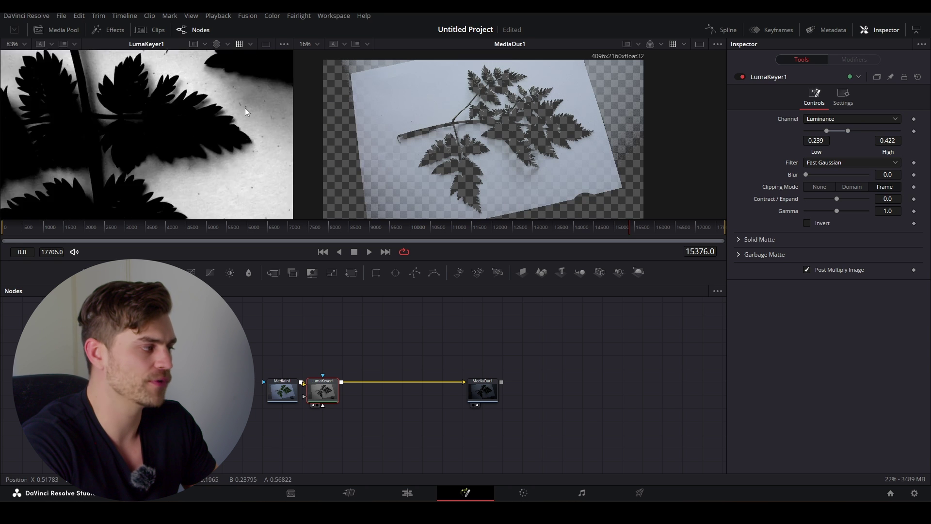
scroll(245, 107, up, 4)
scroll(237, 103, down, 8)
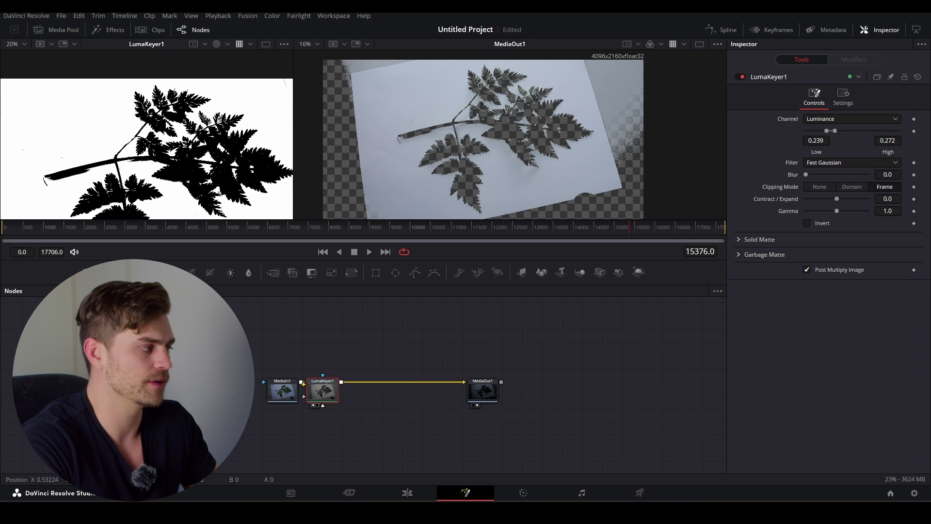
scroll(139, 210, up, 4)
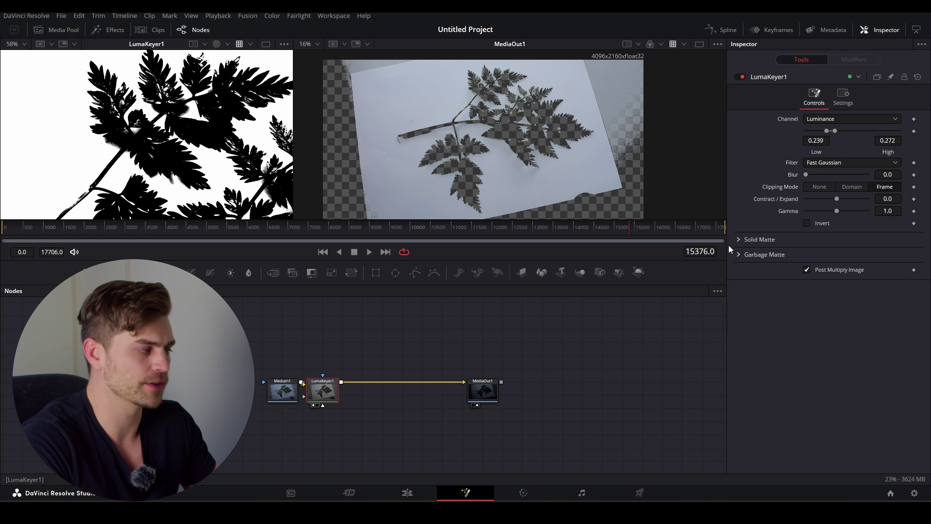
scroll(263, 138, down, 5)
middle_drag(487, 157, 482, 153)
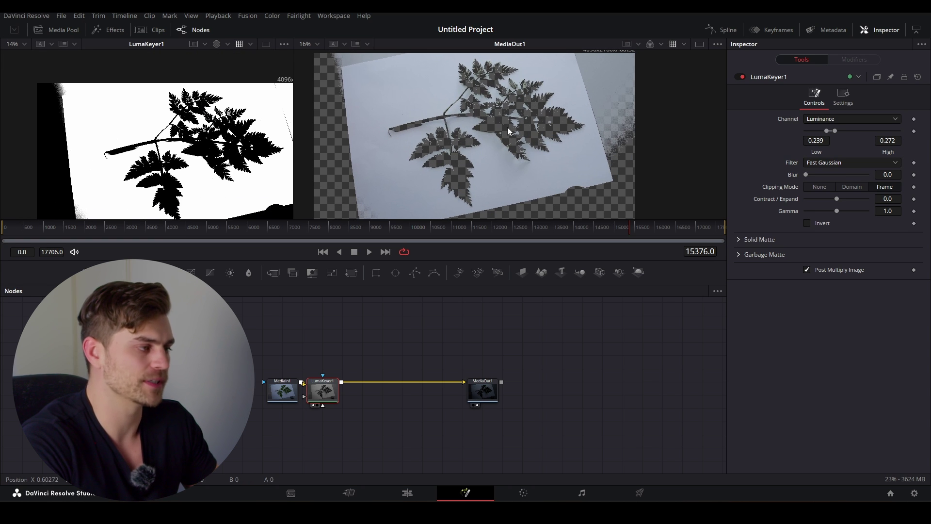
Step: Invert the luma key so only the green fern is kept
click(807, 223)
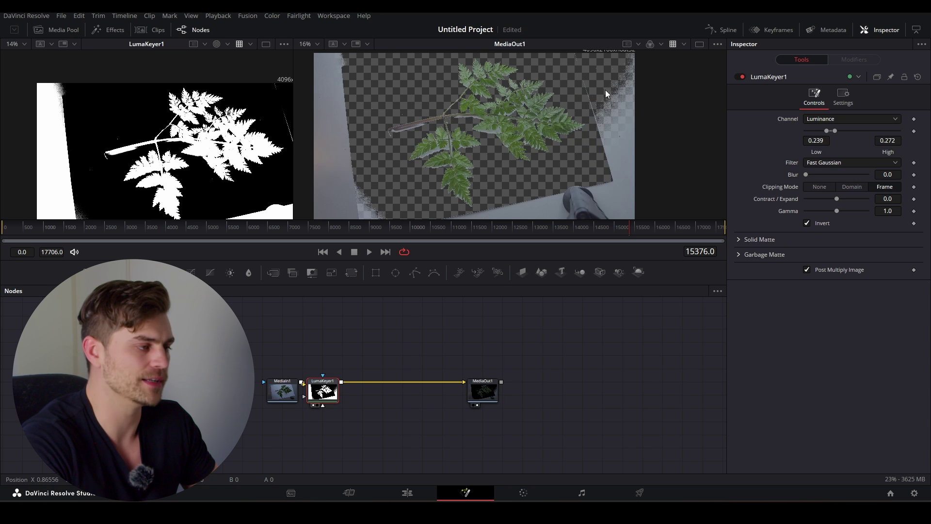
ctrl+scroll(447, 145, up, 5)
ctrl+scroll(445, 126, up, 3)
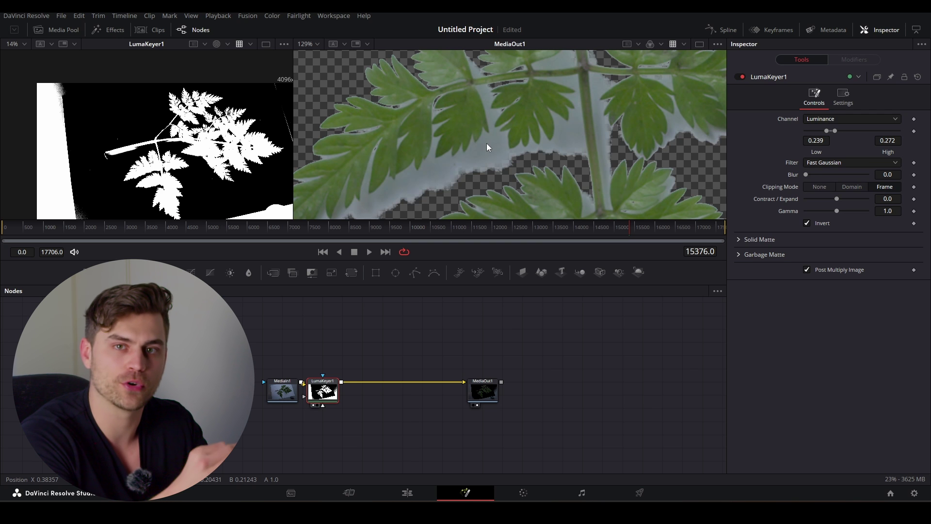
ctrl+scroll(353, 357, up, 2)
Step: Add a Paint node after LumaKeyer1
middle_drag(353, 358, 324, 343)
key(shift+space)
text(luma)
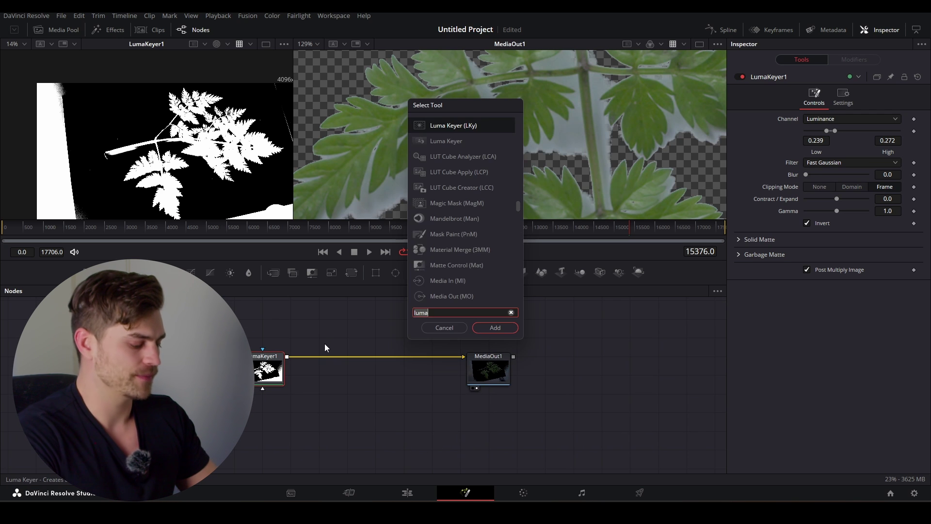
key(BackSpace)
key(BackSpace)
key(BackSpace)
key(BackSpace)
text(paint)
key(Return)
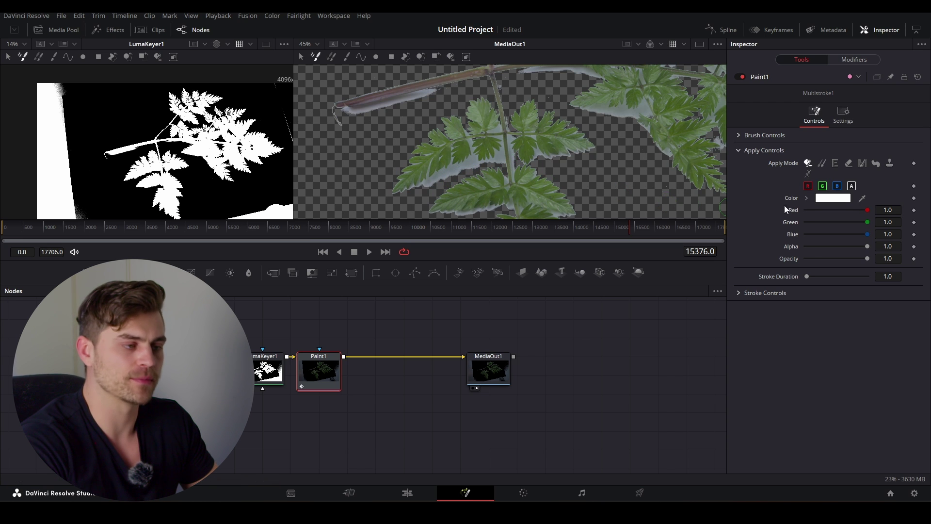
Step: Switch Paint1 to cloning and set the brush softness to 0.003
click(822, 164)
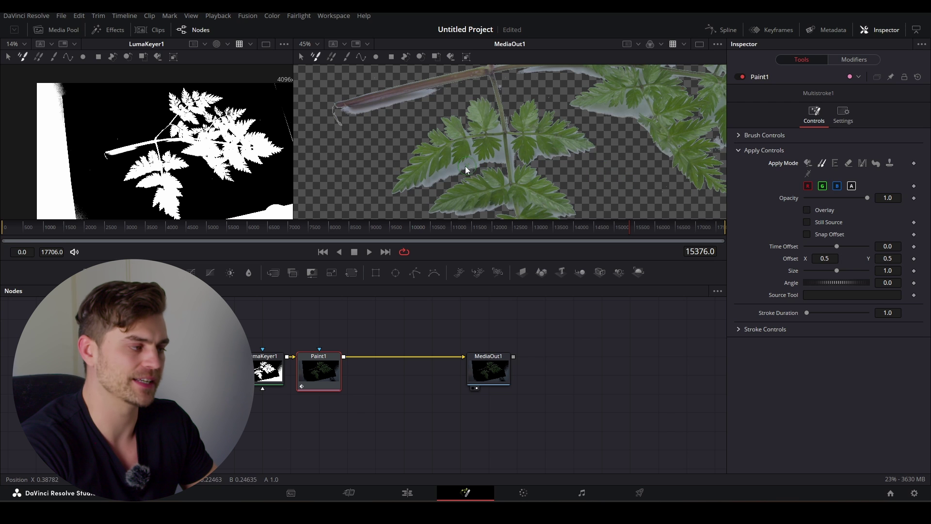
ctrl+scroll(569, 153, up, 3)
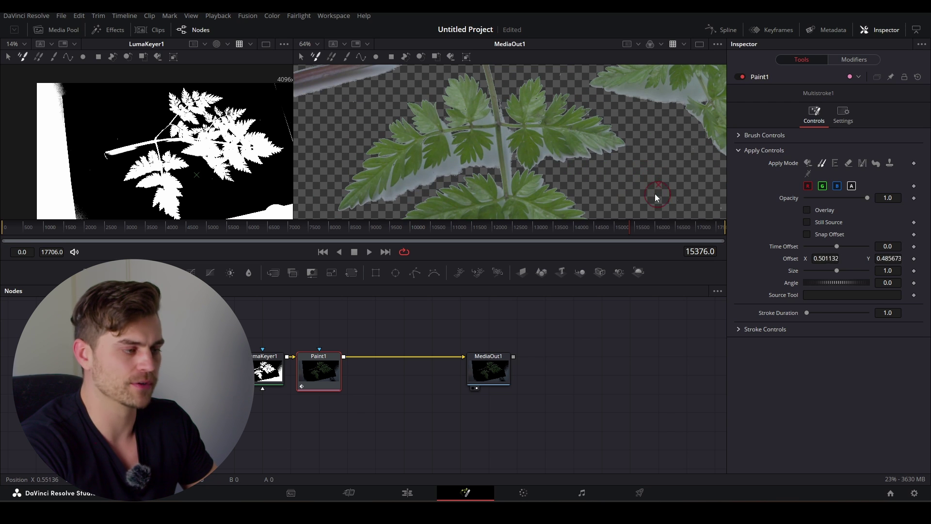
ctrl+scroll(654, 184, up, 3)
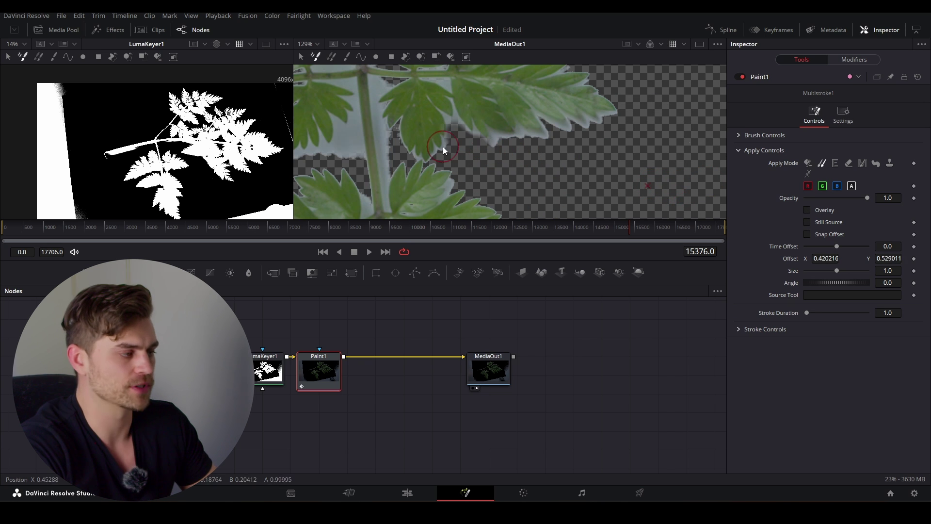
middle_drag(443, 146, 479, 150)
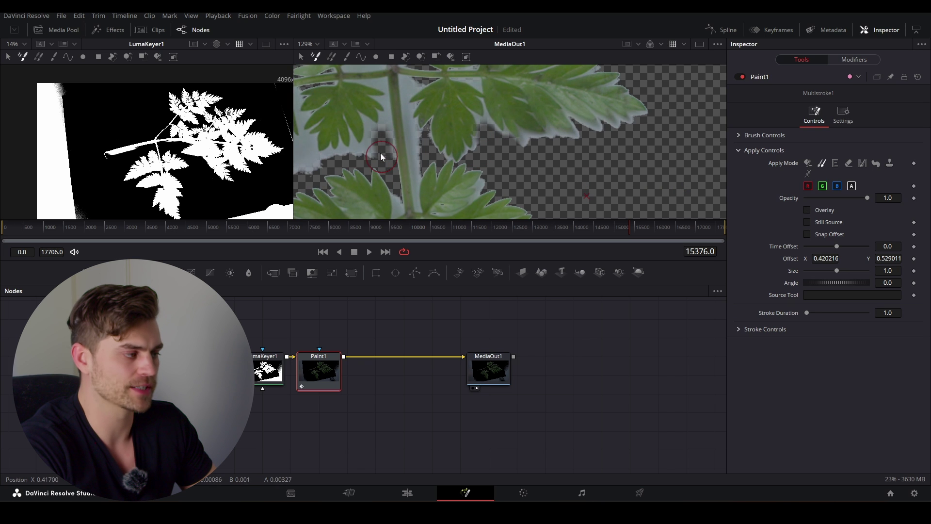
click(738, 136)
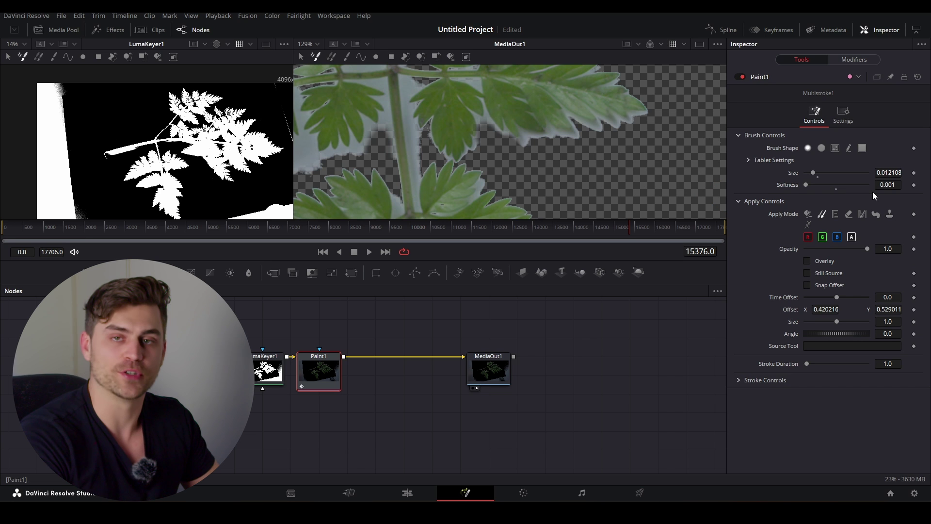
click(887, 184)
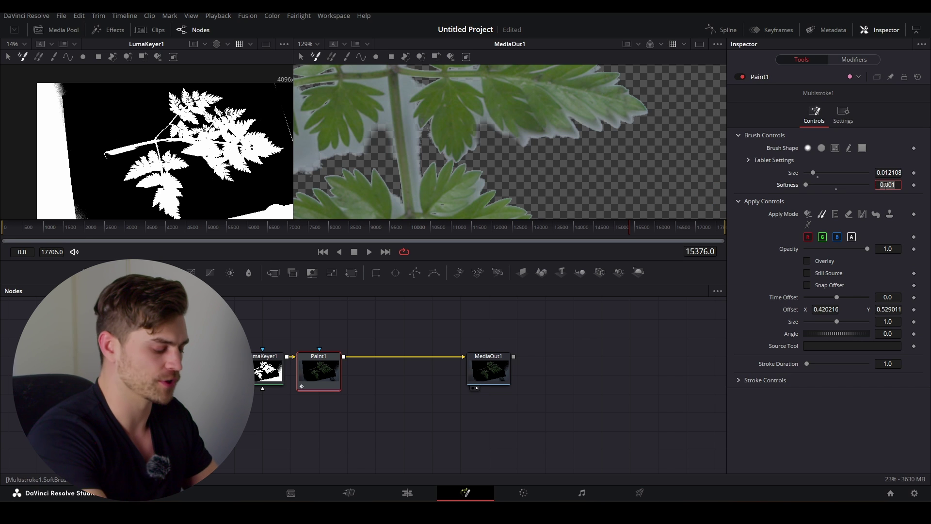
text(0.003)
key(Tab)
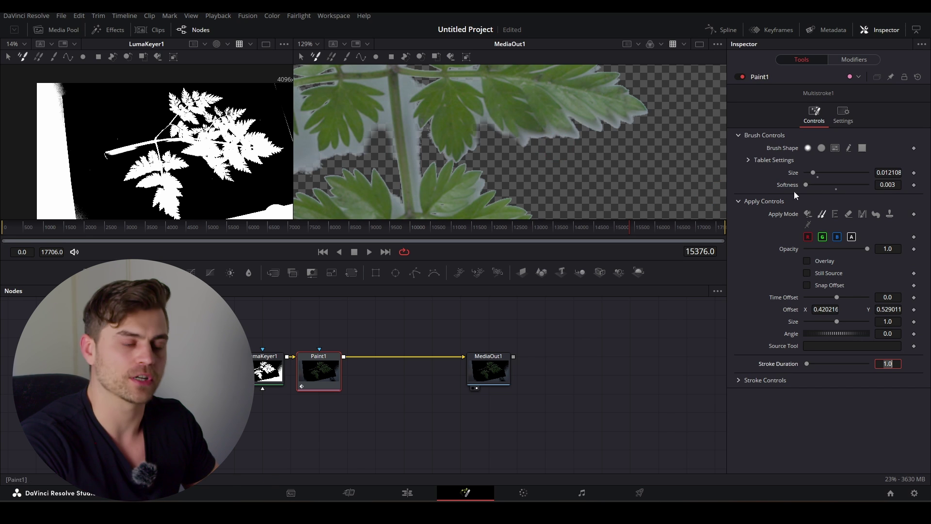
Step: Set the clone source in a transparent area of the image
click(569, 154)
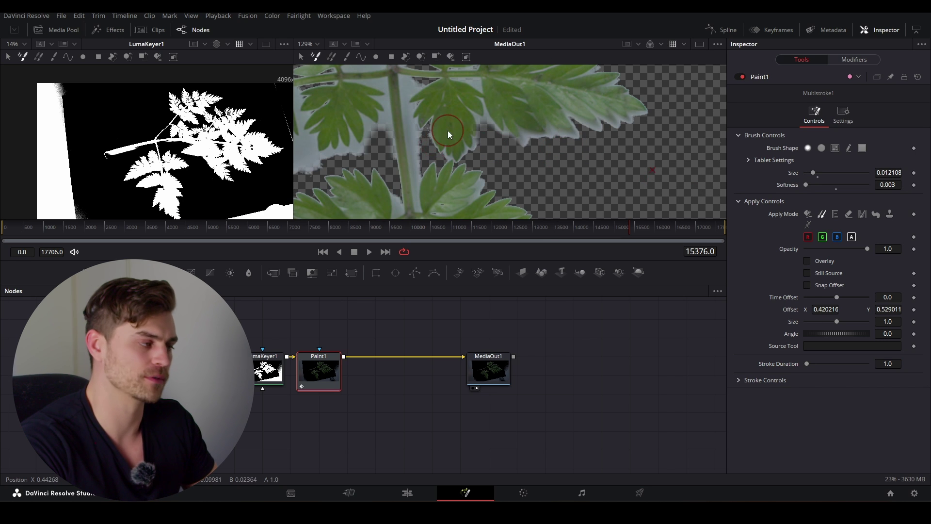
middle_drag(447, 130, 519, 143)
ctrl+scroll(322, 138, down, 5)
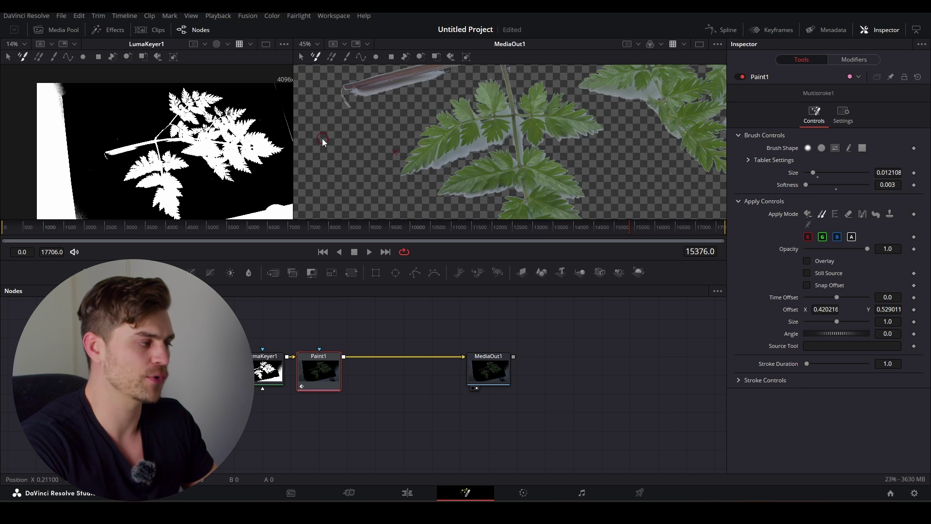
alt+click(322, 139)
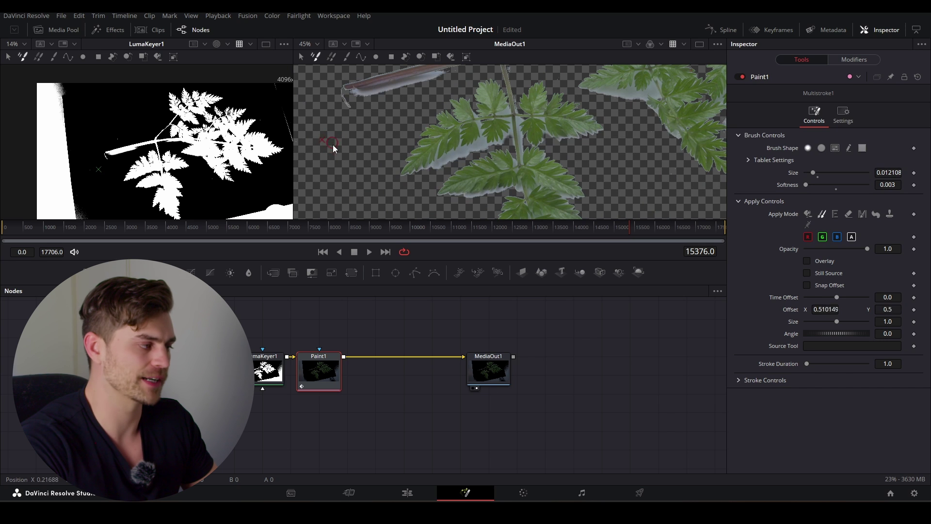
ctrl+scroll(462, 157, up, 5)
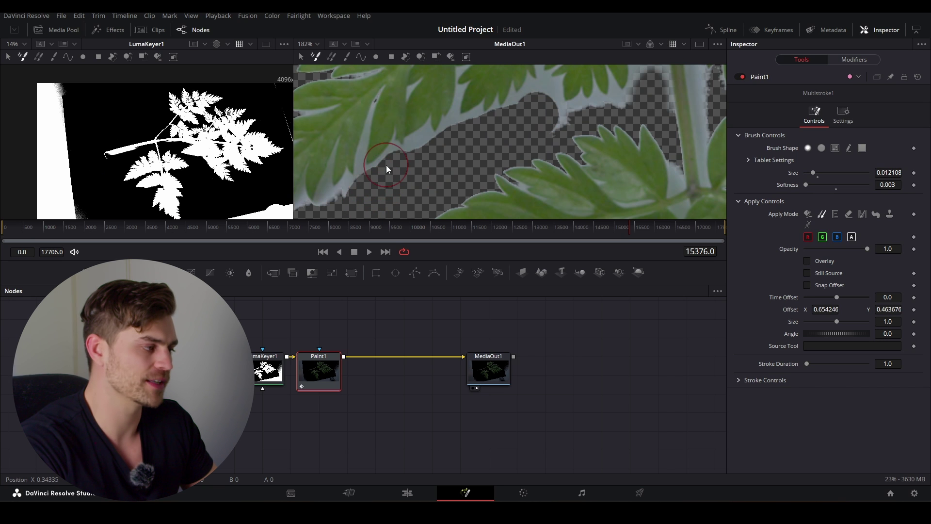
ctrl+scroll(398, 169, up, 1)
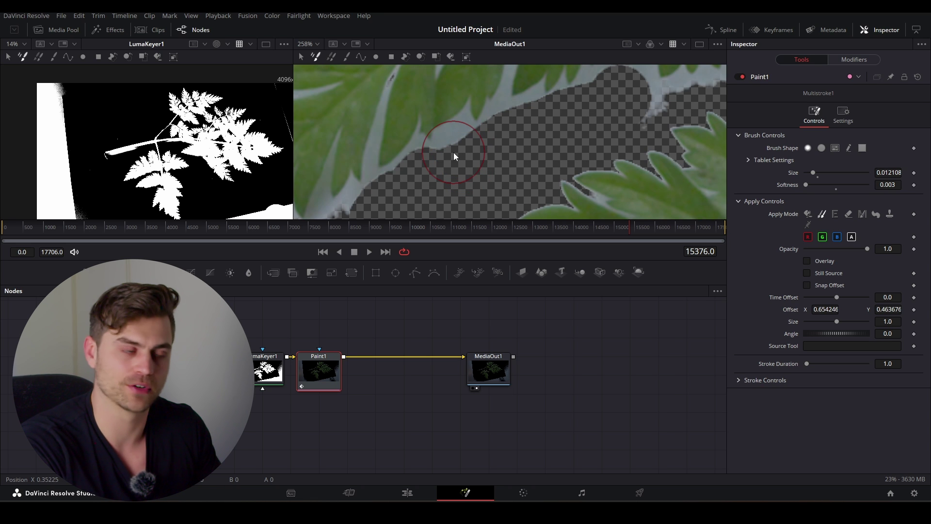
Step: Paint transparency over the leftover paper beside the leaf, then zoom the viewers out
mouse_move(453, 151)
mouse_down()
mouse_move(492, 146)
mouse_move(486, 166)
mouse_move(537, 136)
mouse_up()
scroll(533, 139, down, 10)
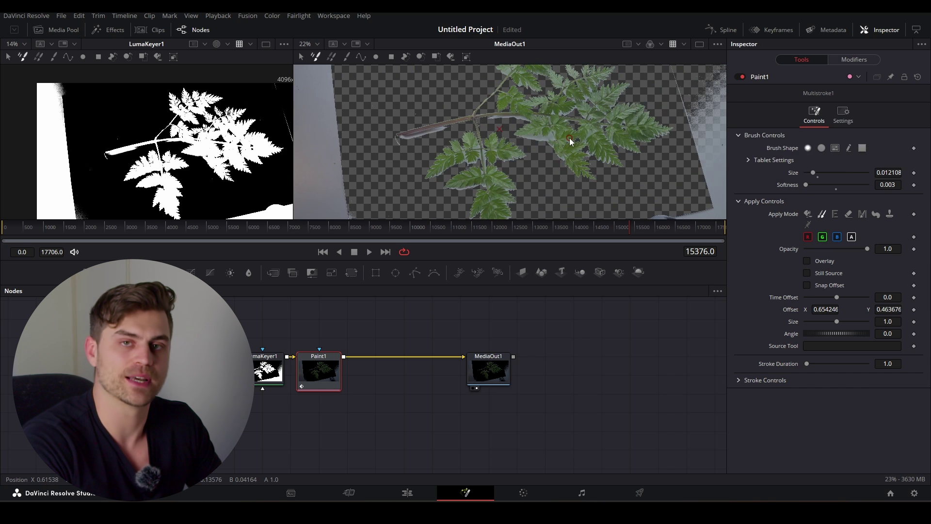
scroll(522, 141, up, 4)
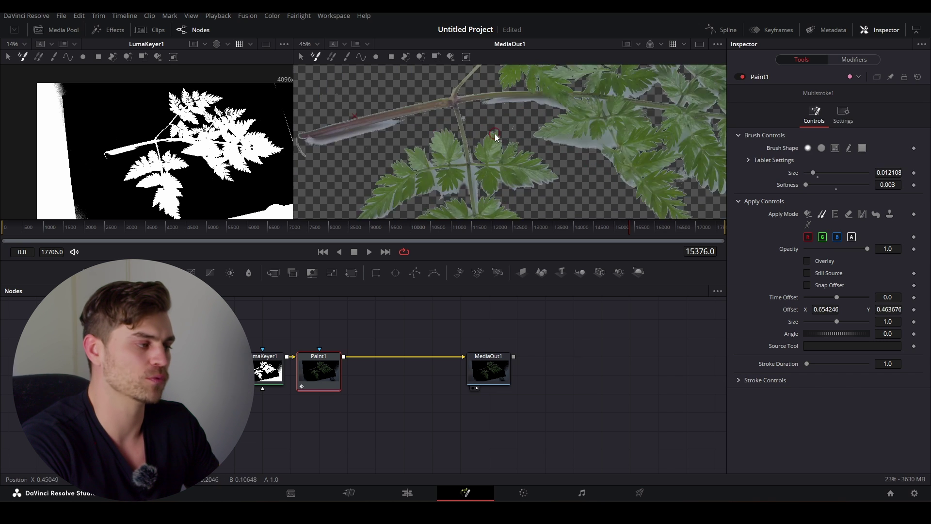
scroll(521, 142, down, 2)
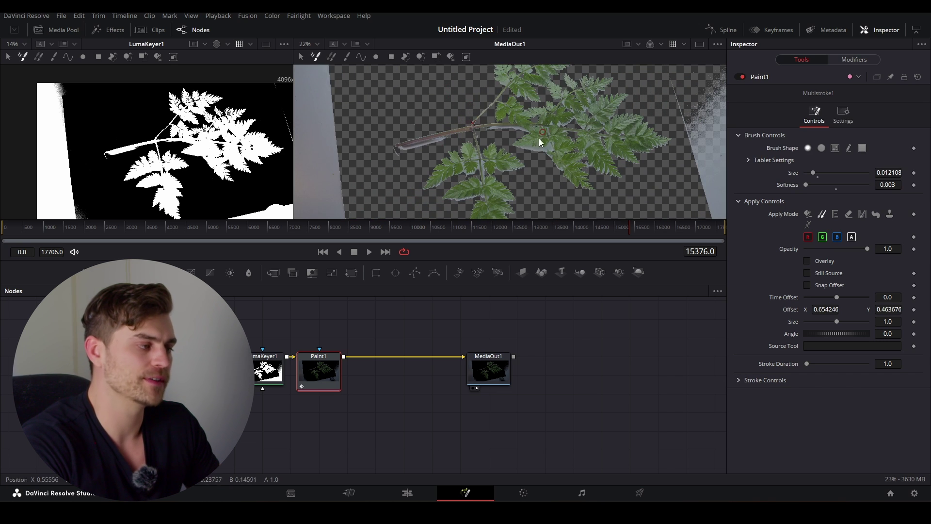
scroll(485, 164, up, 4)
middle_drag(489, 164, 471, 148)
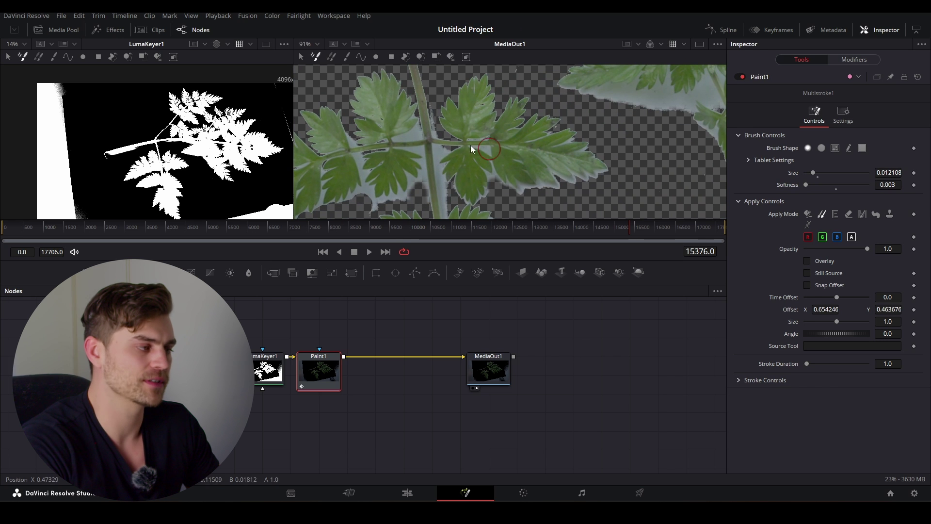
scroll(568, 189, up, 4)
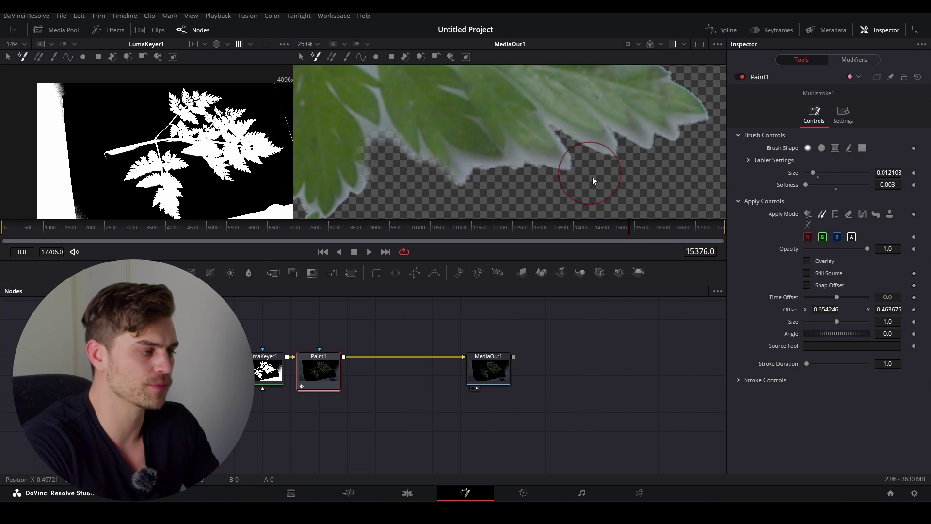
scroll(560, 172, down, 5)
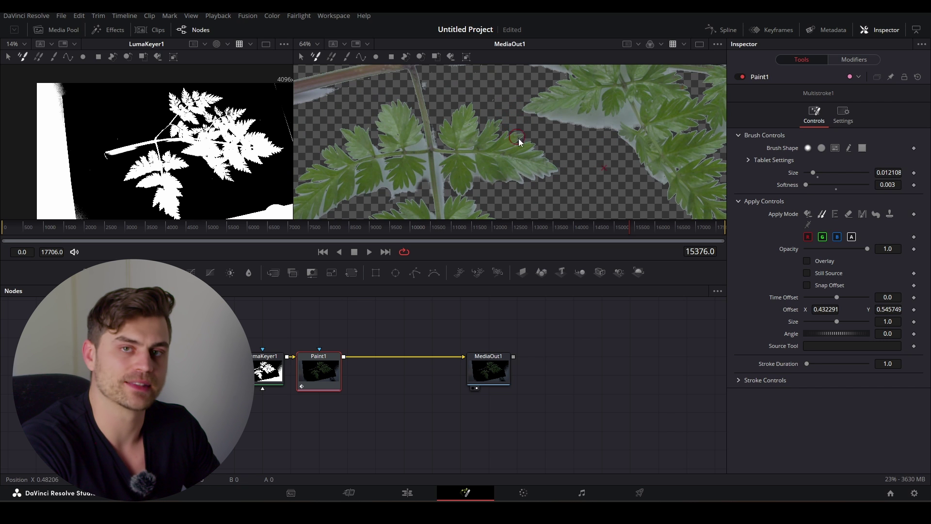
scroll(514, 133, down, 3)
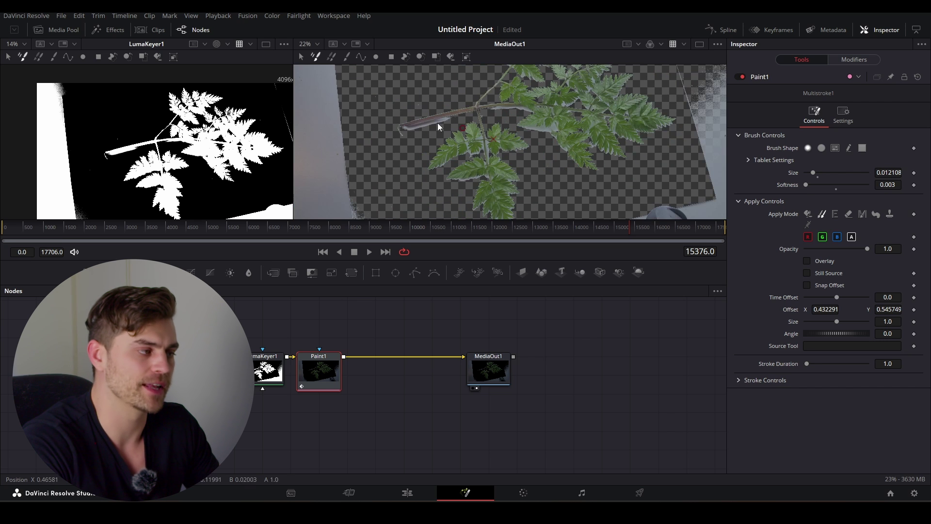
scroll(498, 166, down, 1)
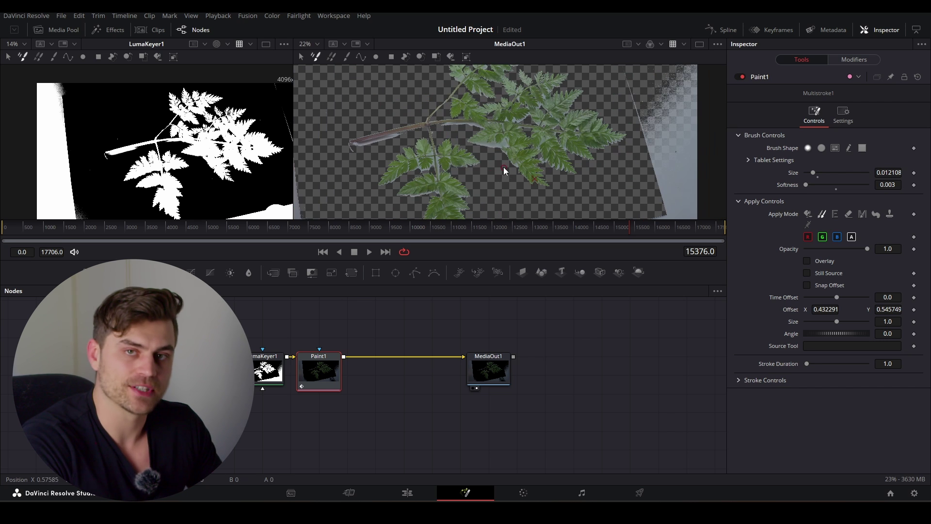
scroll(493, 158, down, 1)
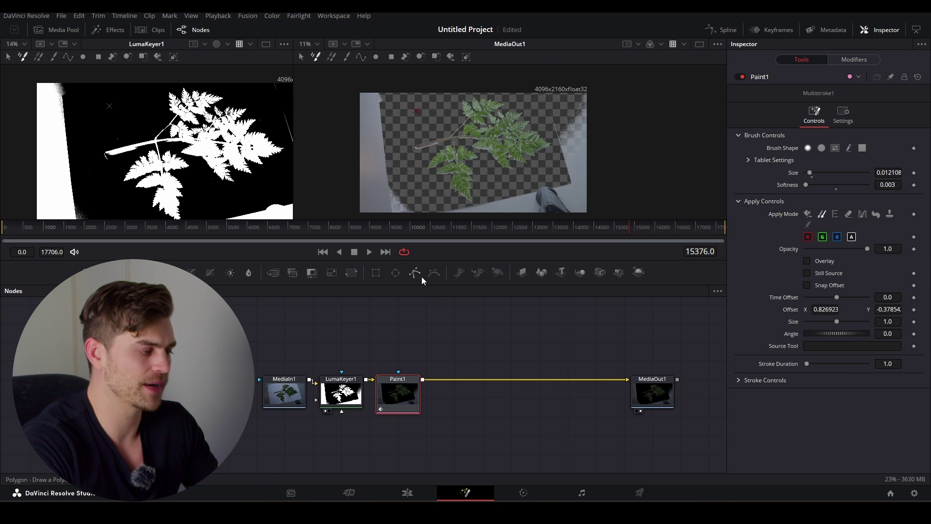
Step: Add a Polygon node and draw a closed shape around the leaf and stalk
drag(371, 310, 285, 334)
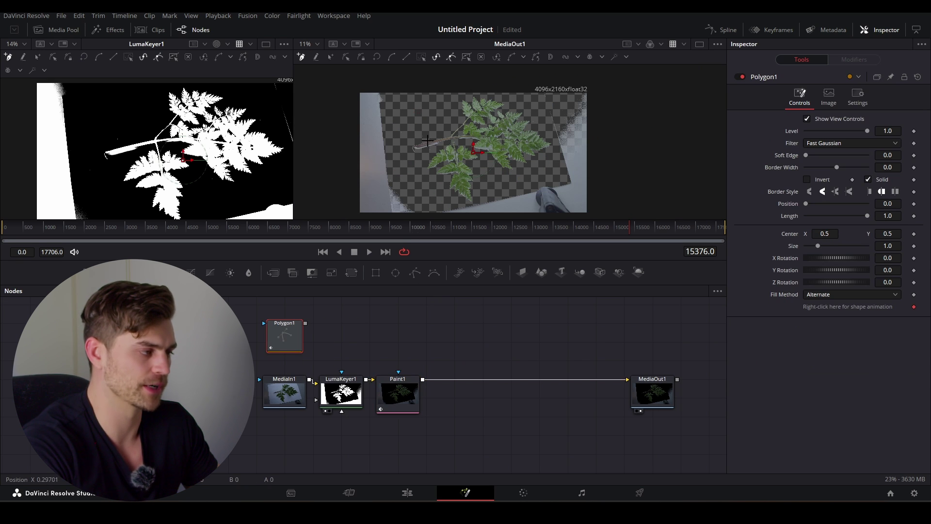
click(407, 147)
click(414, 179)
click(451, 200)
click(474, 200)
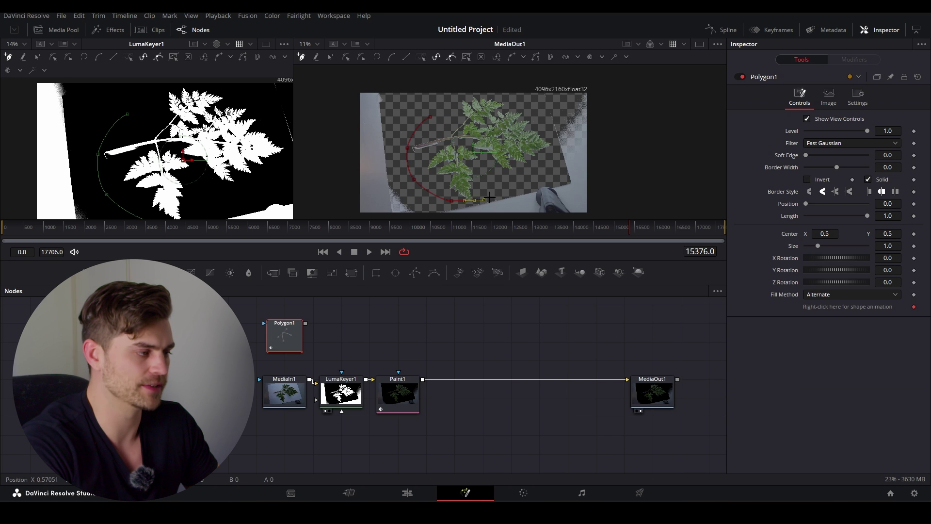
click(490, 196)
click(532, 170)
click(555, 137)
click(538, 111)
click(507, 95)
click(454, 95)
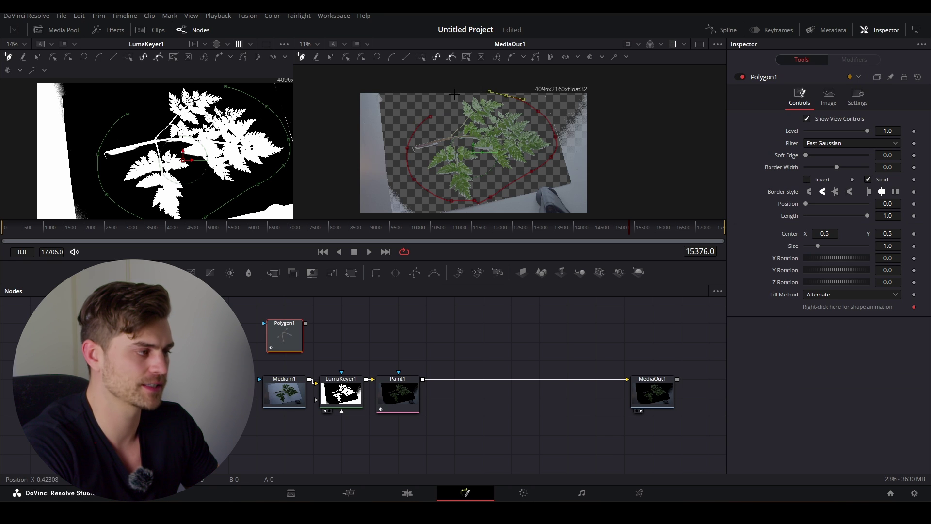
click(430, 117)
Step: Wire the polygon mask into MediaIn1 and LumaKeyer1
drag(305, 323, 281, 388)
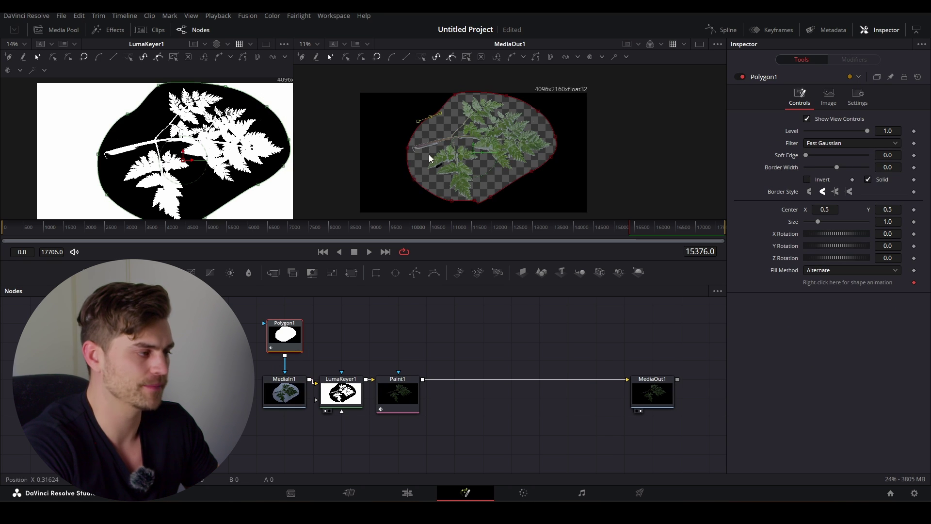
drag(285, 355, 342, 372)
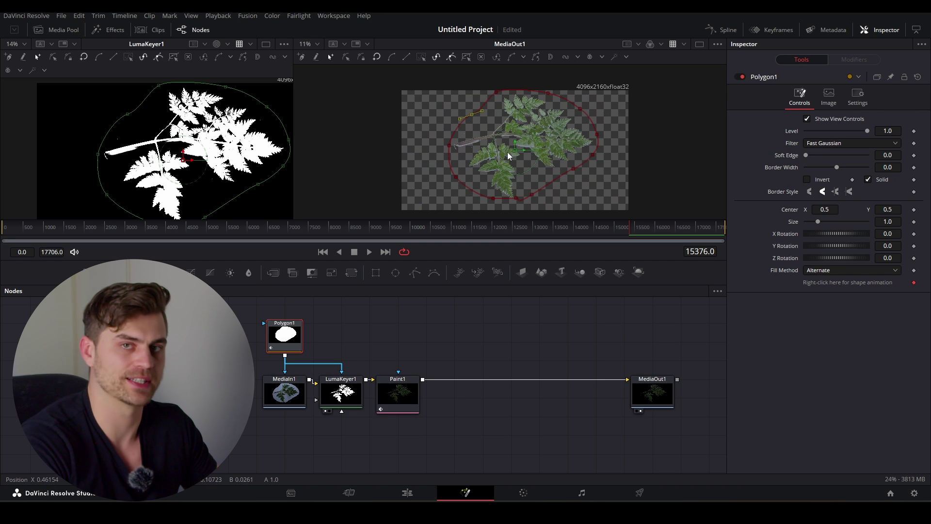
click(511, 156)
scroll(542, 135, up, 2)
scroll(540, 134, down, 2)
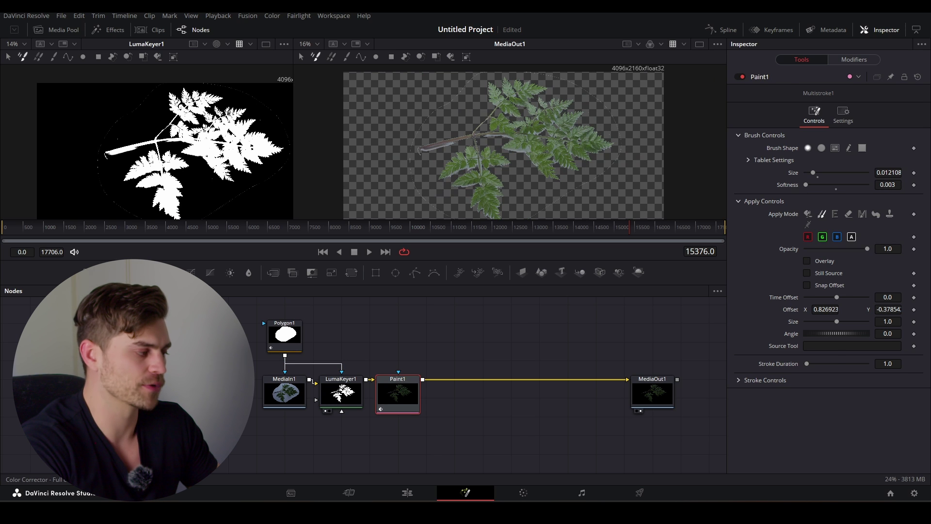
Step: Add a Color Corrector after Paint1 with Gain 1.57 and Saturation about 1.07
click(192, 272)
drag(836, 332, 829, 357)
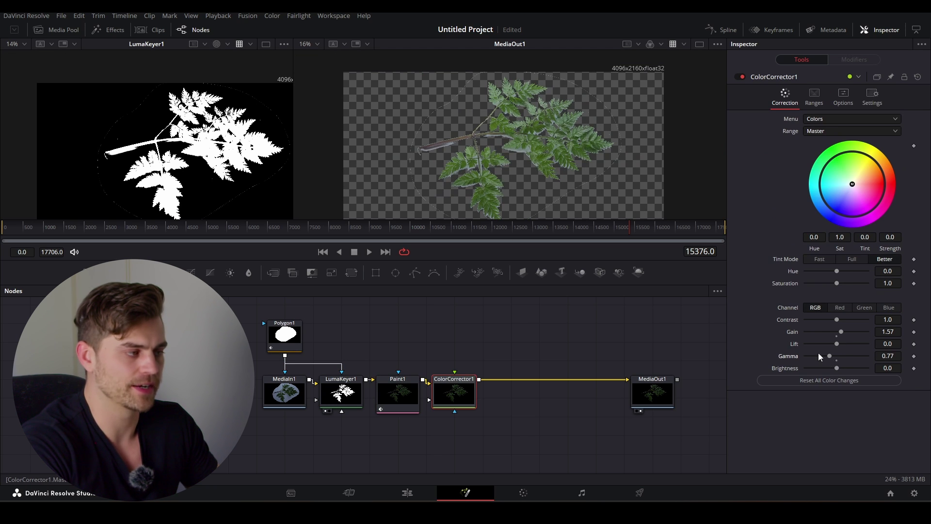
drag(887, 283, 895, 283)
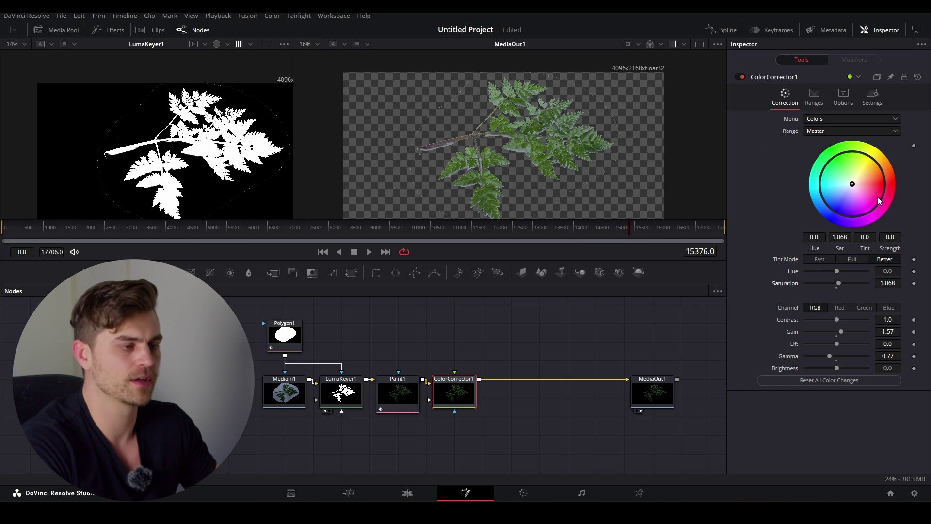
scroll(543, 138, down, 2)
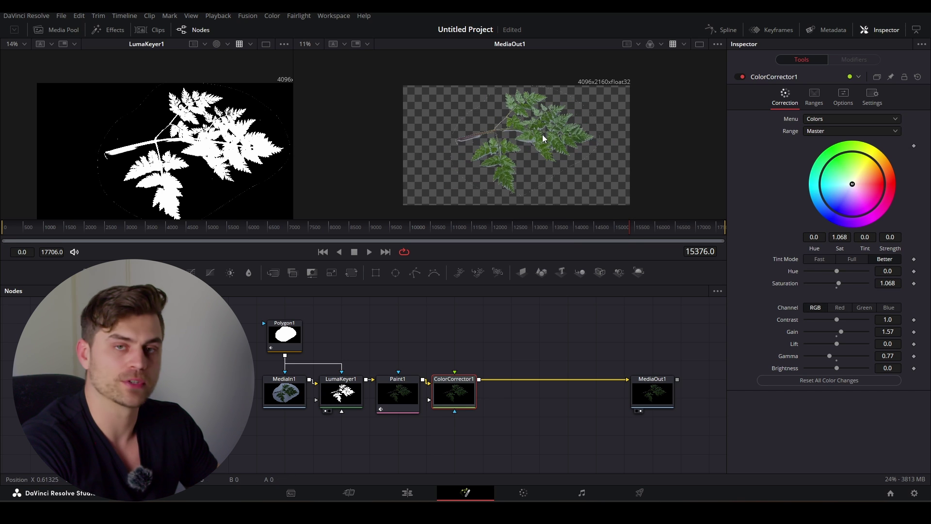
Step: Save the viewer frame as an image file and save the project
right_click(565, 115)
click(612, 190)
click(436, 462)
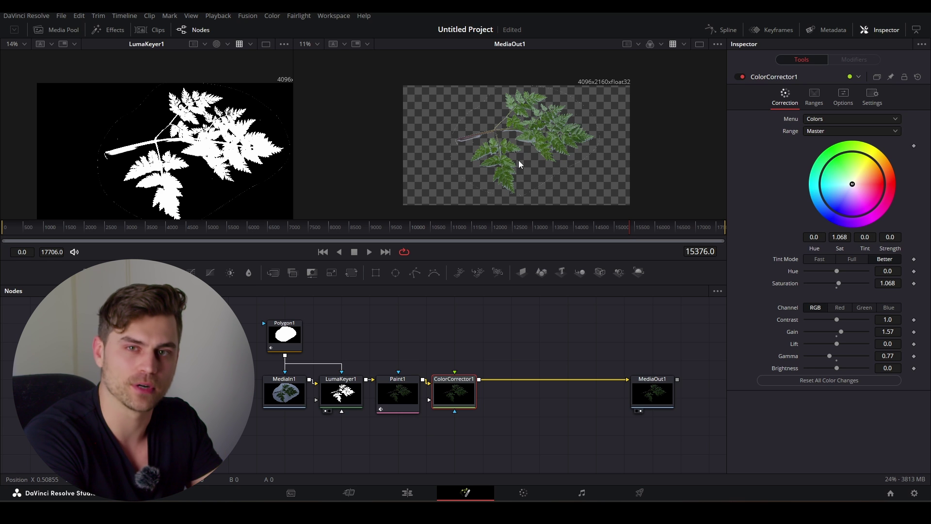
key(ctrl+s)
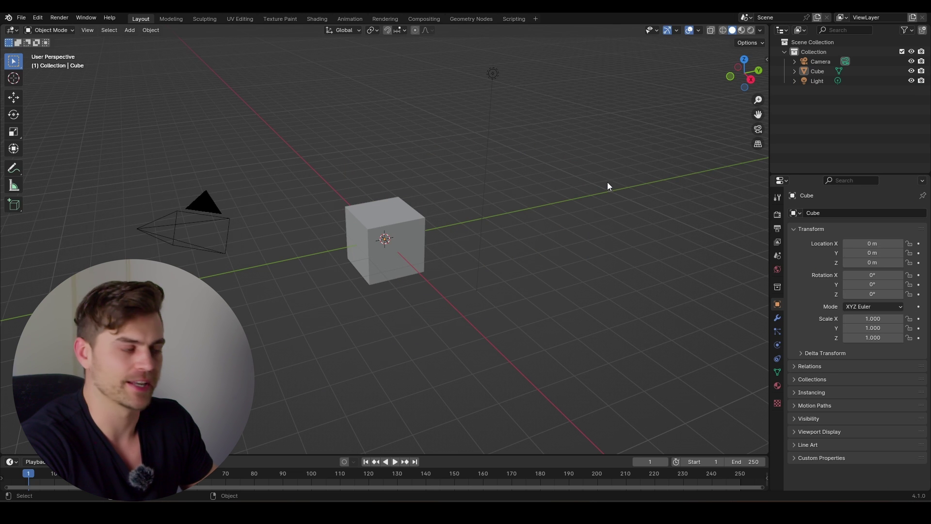
Step: Delete the Cube and Light, then add a Plane and a reference image
drag(607, 157, 407, 234)
key(x)
click(393, 238)
key(shift+a)
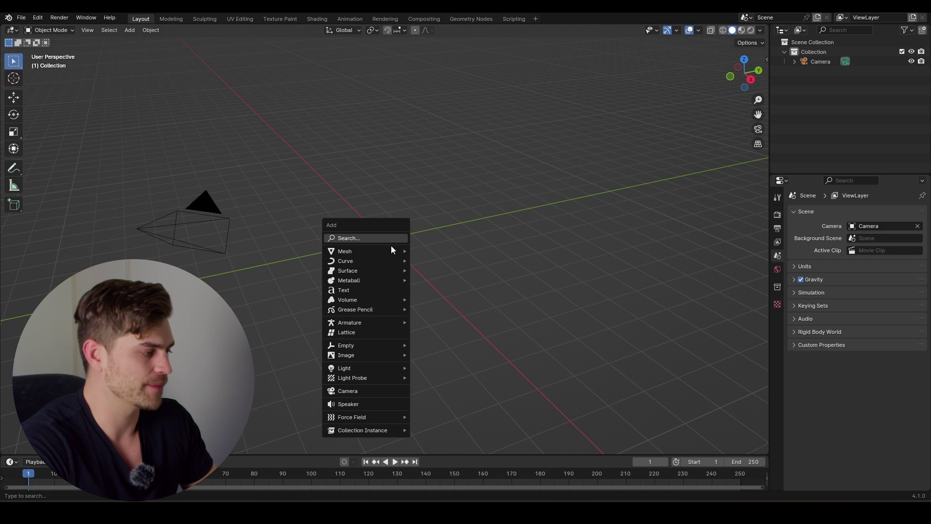
click(427, 248)
key(shift+a)
mouse_move(402, 345)
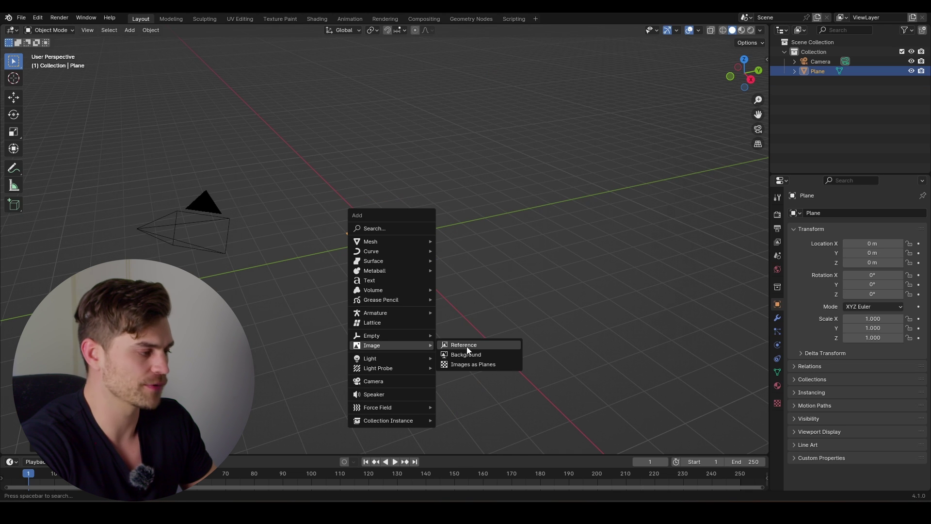
click(467, 346)
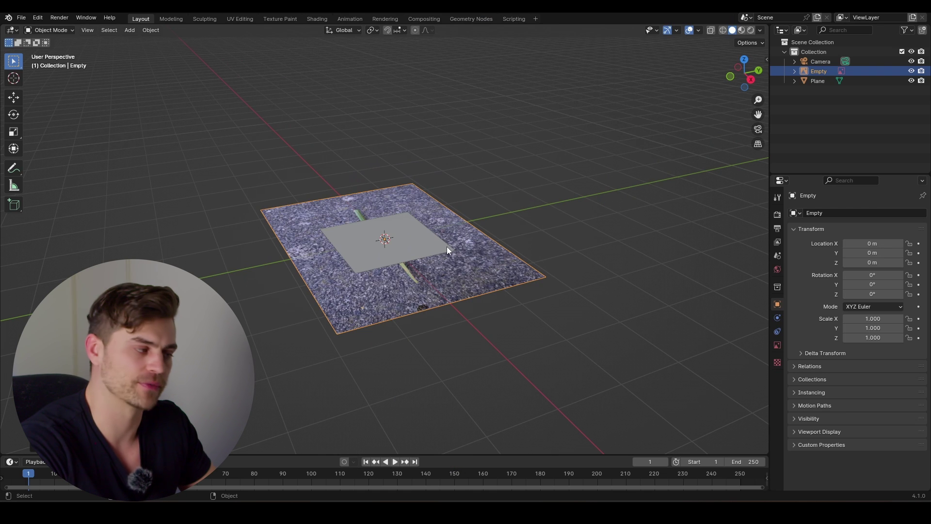
Step: In top view, scale the plane down to 0.053 and move it onto the grass blade
key(KP_7)
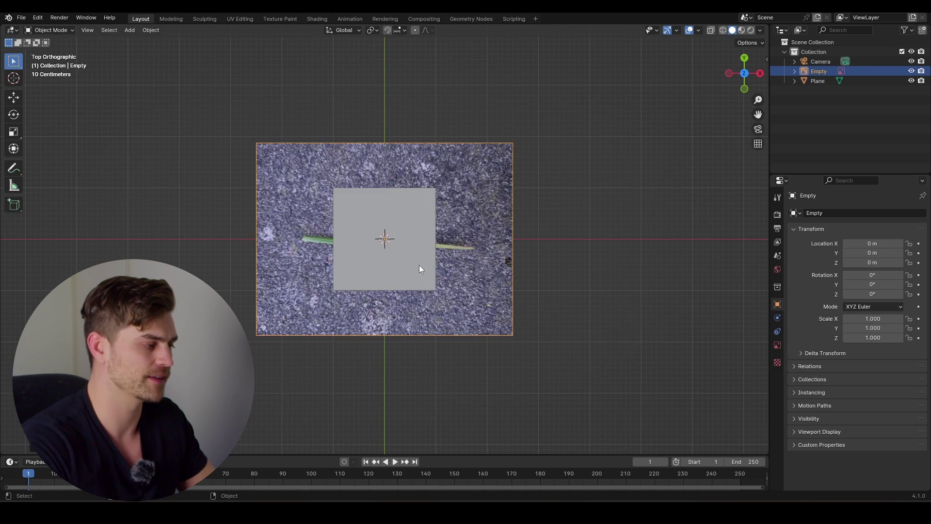
click(420, 229)
scroll(419, 225, up, 5)
key(s)
click(417, 241)
scroll(417, 241, up, 5)
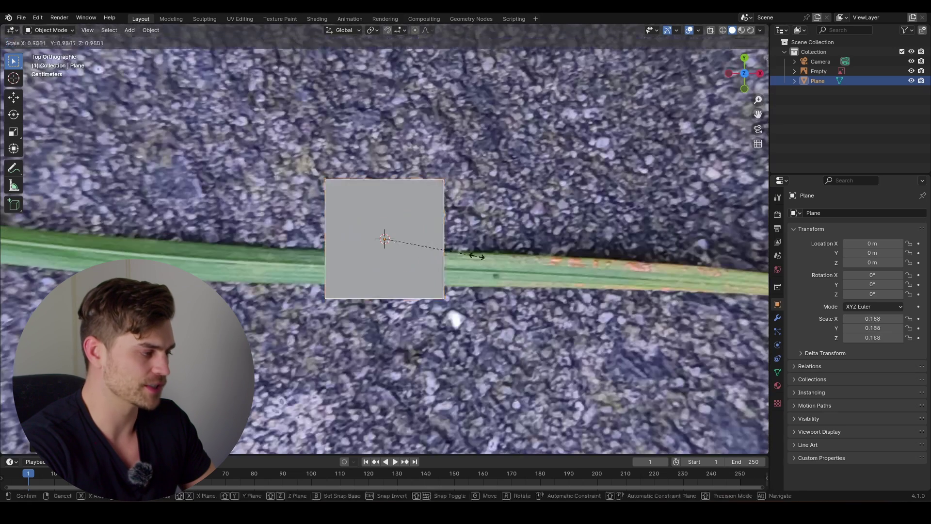
key(s)
key(g)
click(409, 272)
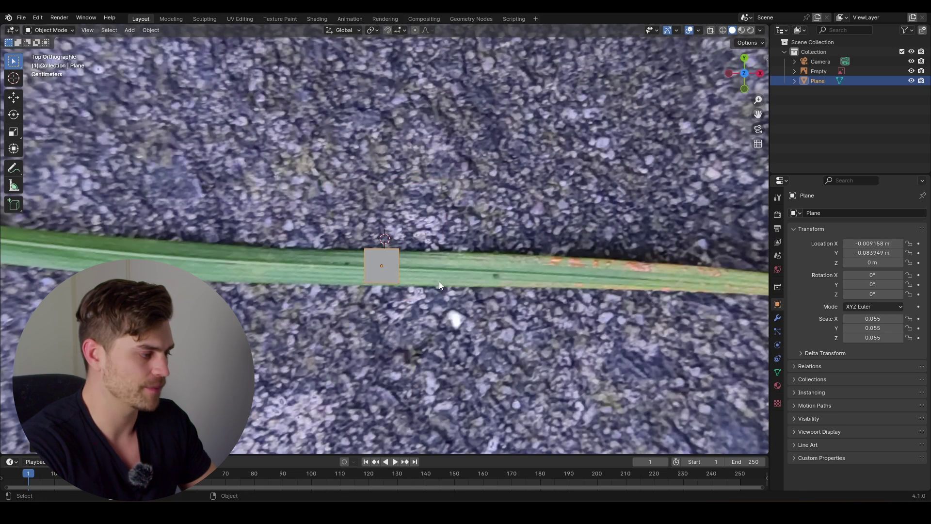
scroll(438, 282, up, 2)
shift+middle_drag(438, 281, 387, 239)
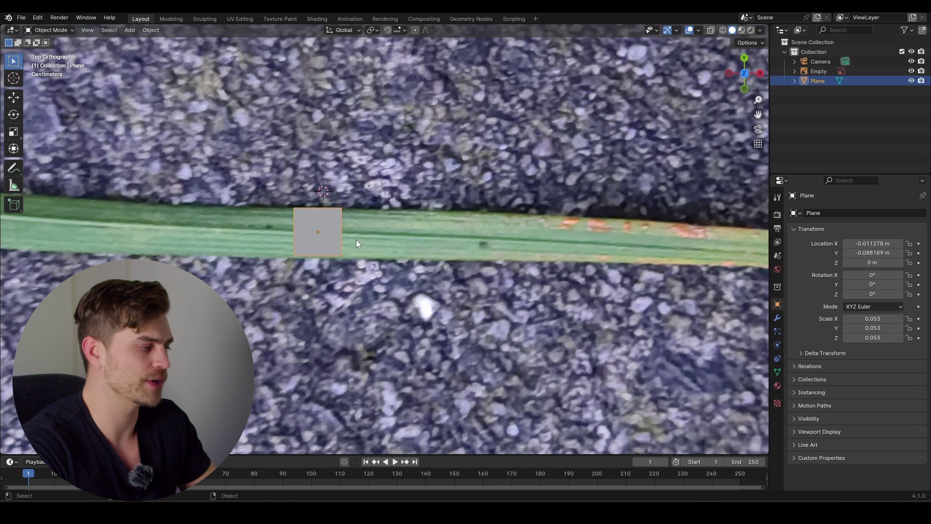
Step: In Edit Mode, extrude the plane's right edge into two sections along the grass blade
key(Tab)
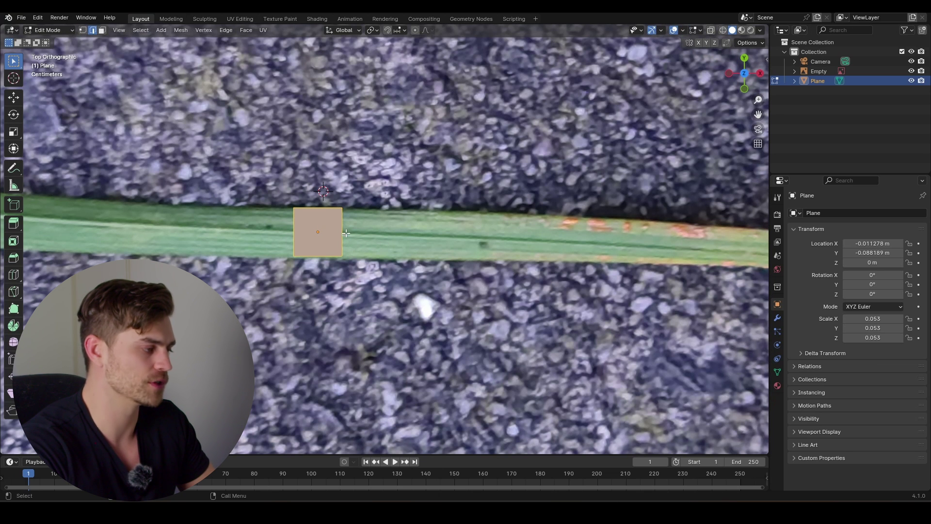
click(342, 232)
scroll(343, 245, down, 2)
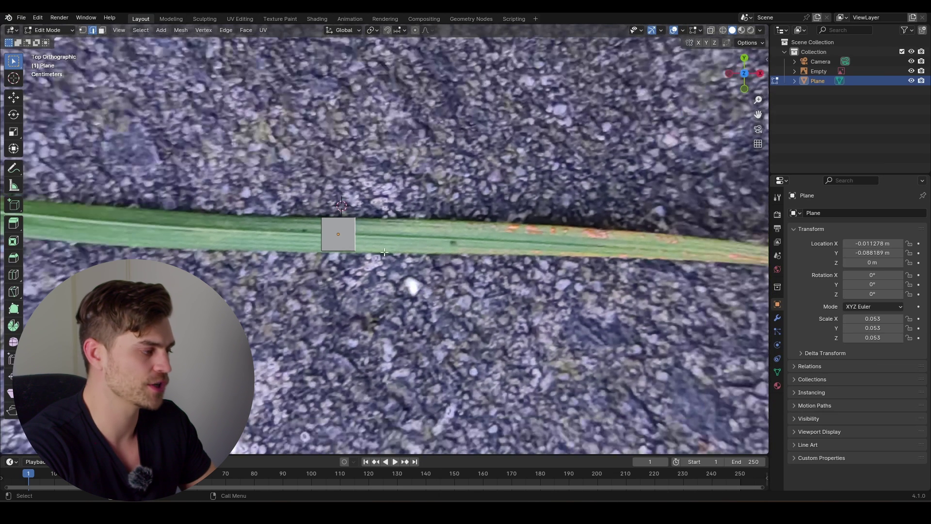
key(e)
click(419, 254)
shift+middle_drag(440, 253, 413, 250)
key(e)
click(461, 250)
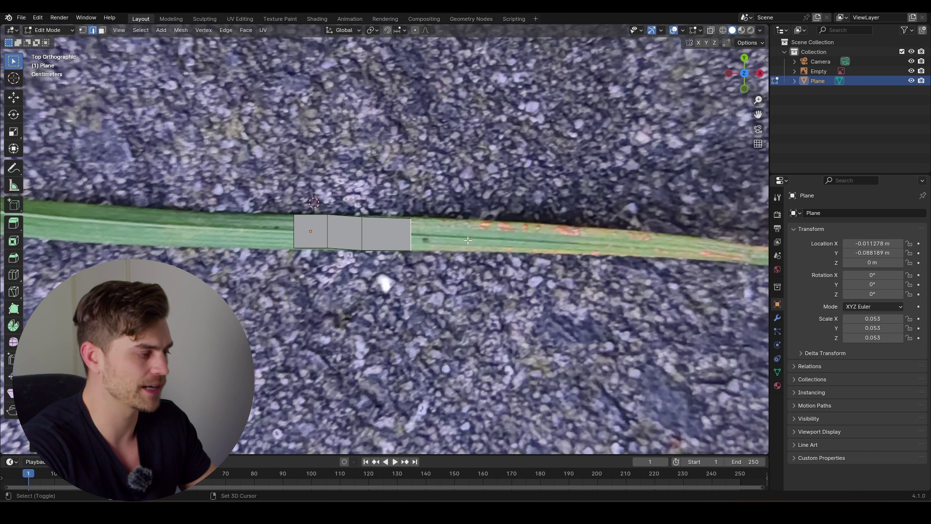
shift+middle_drag(491, 247, 394, 243)
Step: Extrude further sections toward the blade tip, narrowing the end edge to the blade's width
key(e)
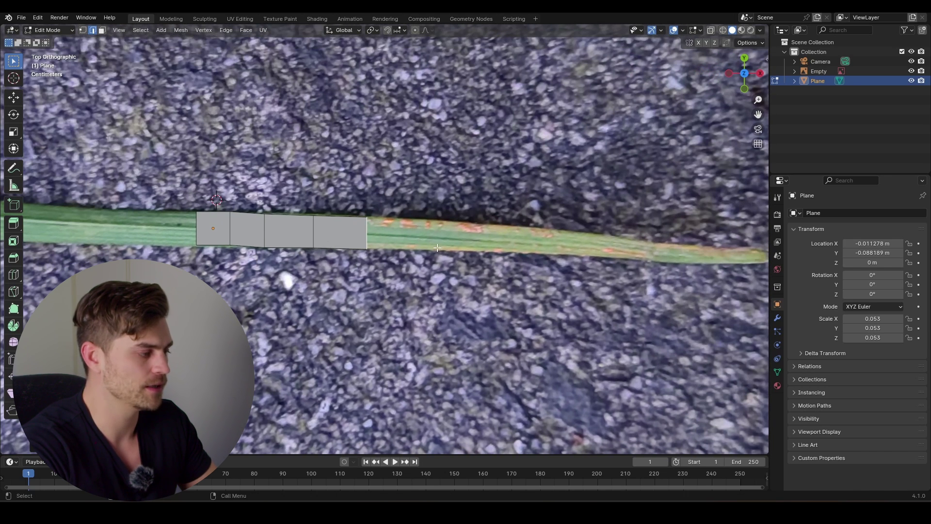
click(420, 241)
key(s)
click(441, 250)
key(e)
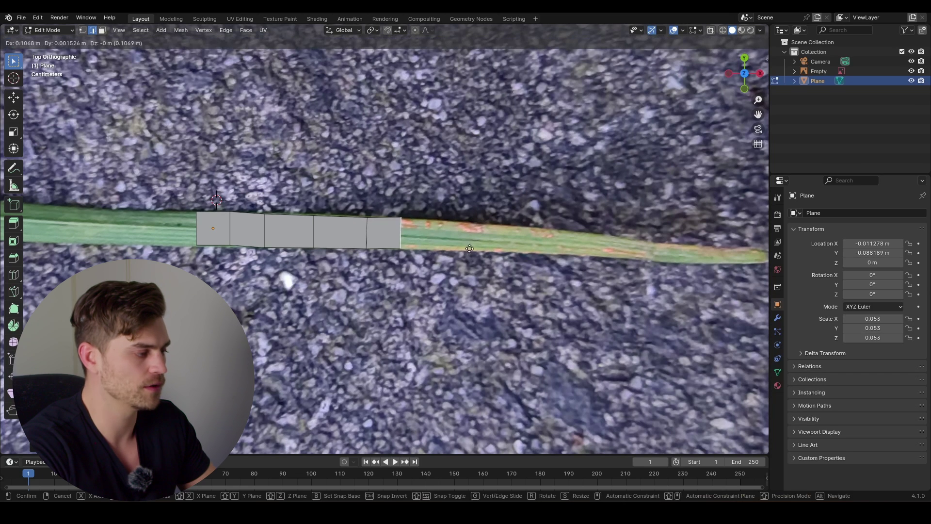
click(492, 249)
key(e)
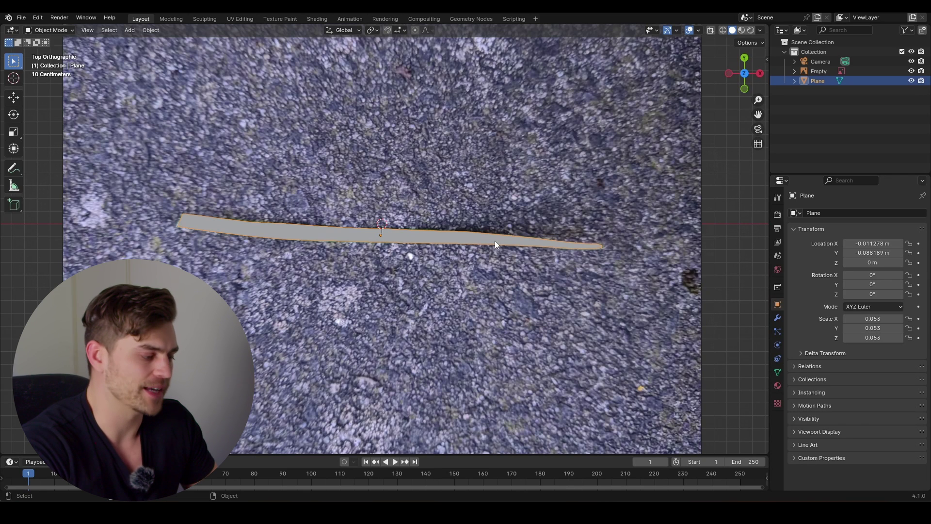
Step: Turn the lower area into a Shader Editor and add the Grass blade on stone floor.jpg texture to Principled BSDF
drag(474, 452, 474, 284)
click(10, 291)
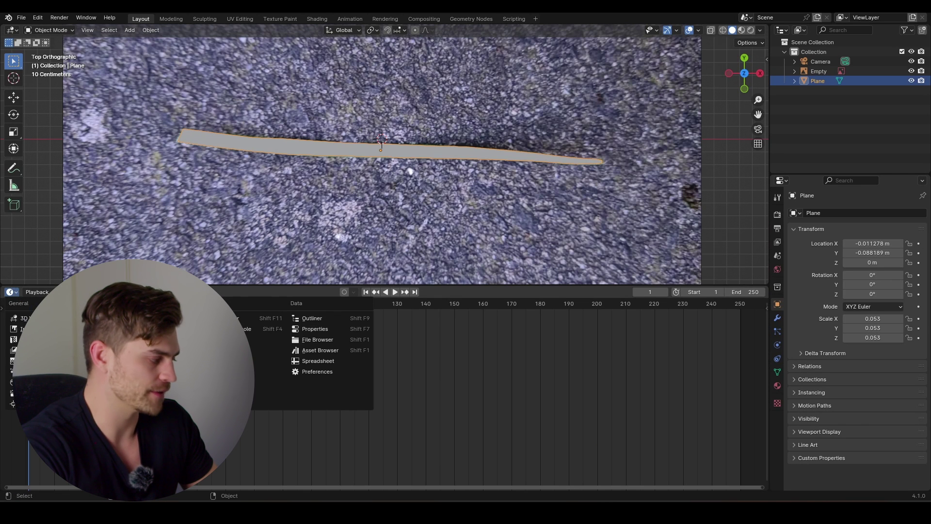
click(29, 372)
click(295, 392)
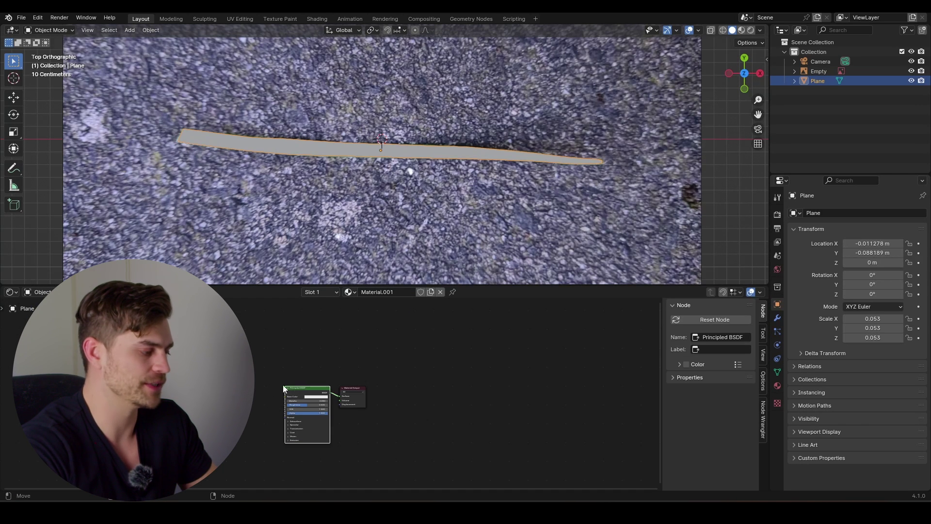
key(ctrl+t)
key(Home)
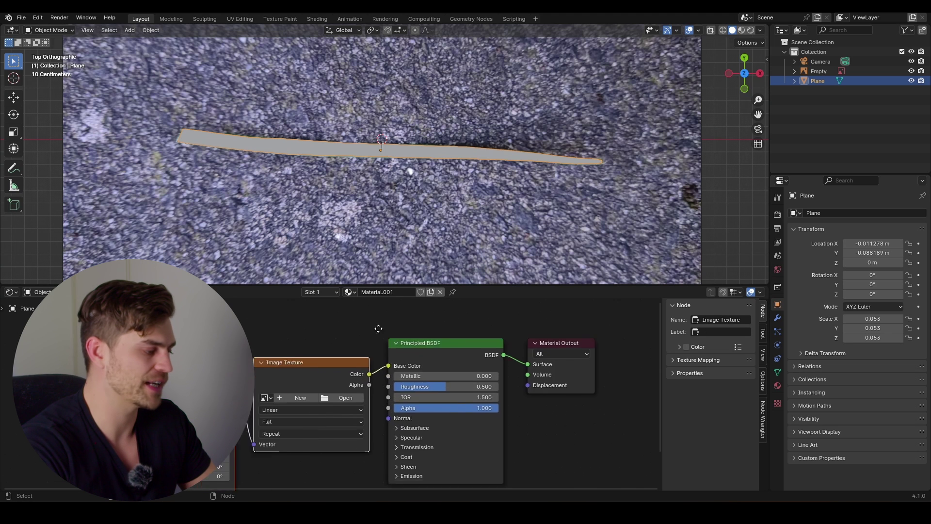
scroll(373, 111, down, 1)
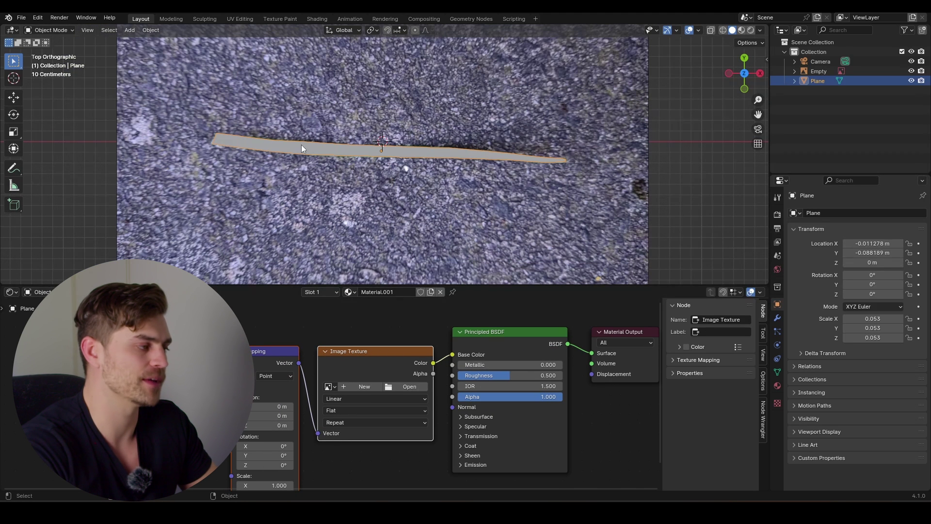
click(416, 387)
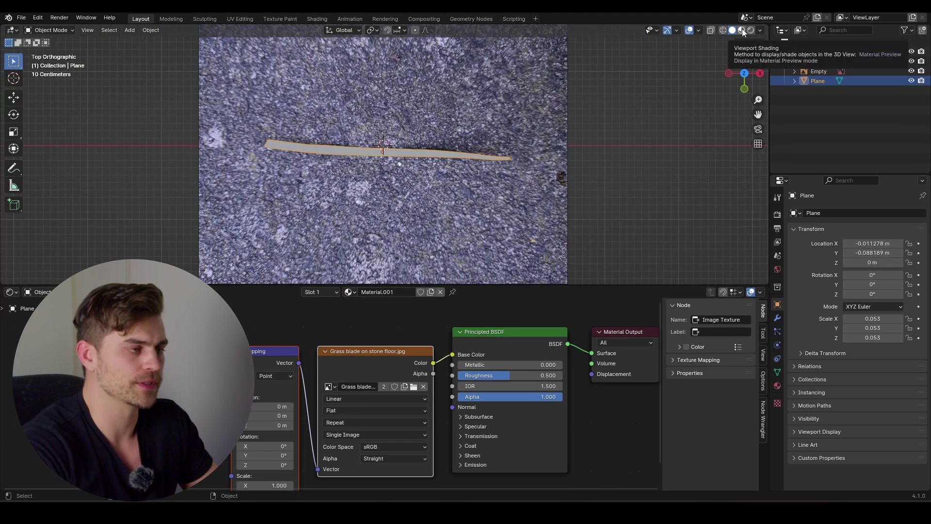
Step: Switch the viewport to Material Preview and put the plane into Edit Mode
click(743, 32)
scroll(474, 158, up, 6)
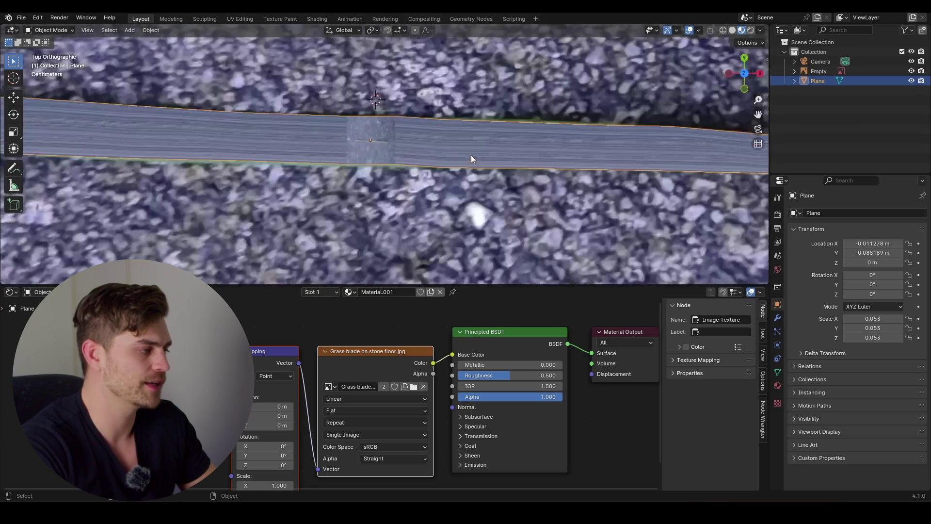
scroll(474, 157, down, 2)
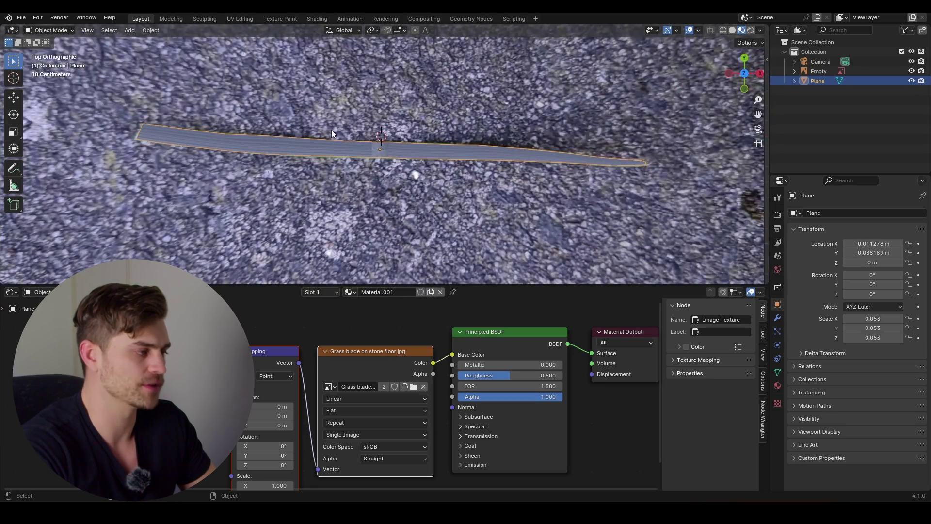
scroll(420, 149, down, 1)
scroll(421, 182, down, 3)
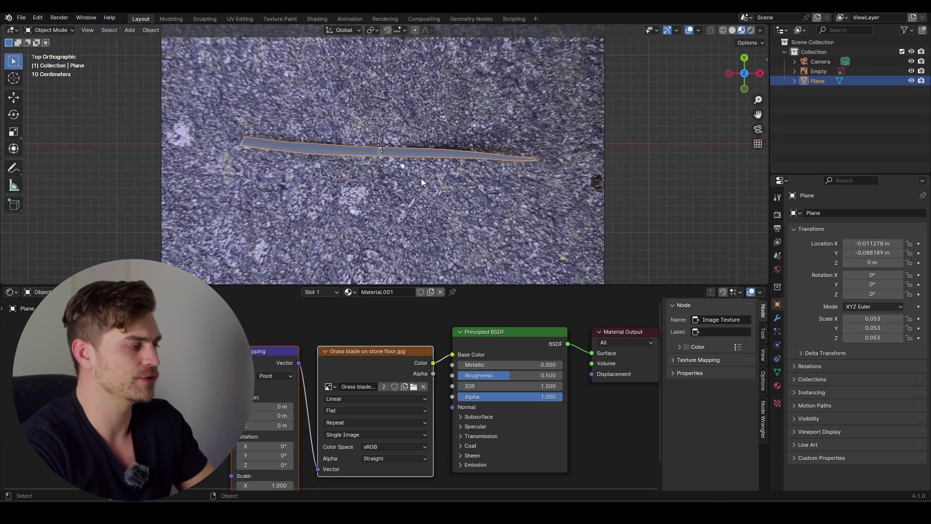
key(Tab)
Step: UV-unwrap all faces with Project From View and show them in a UV Editor
key(a)
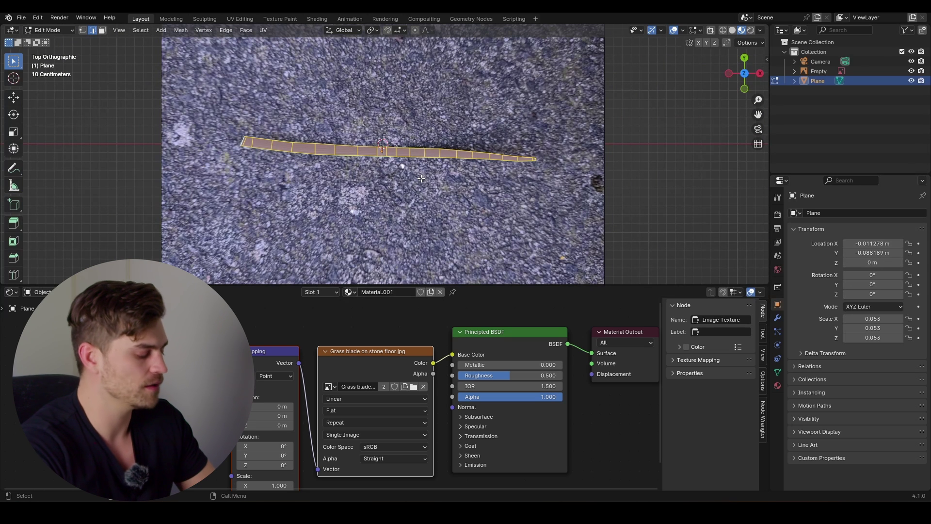
key(u)
click(409, 253)
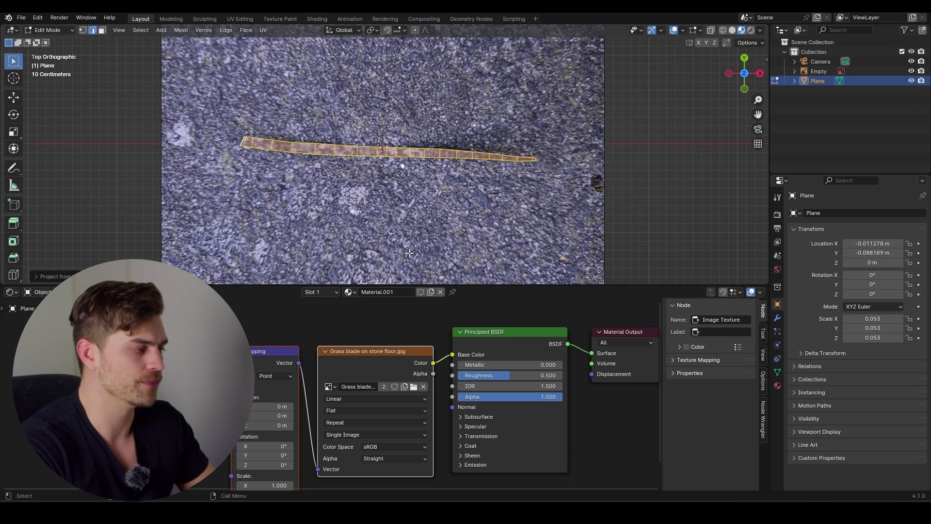
click(12, 291)
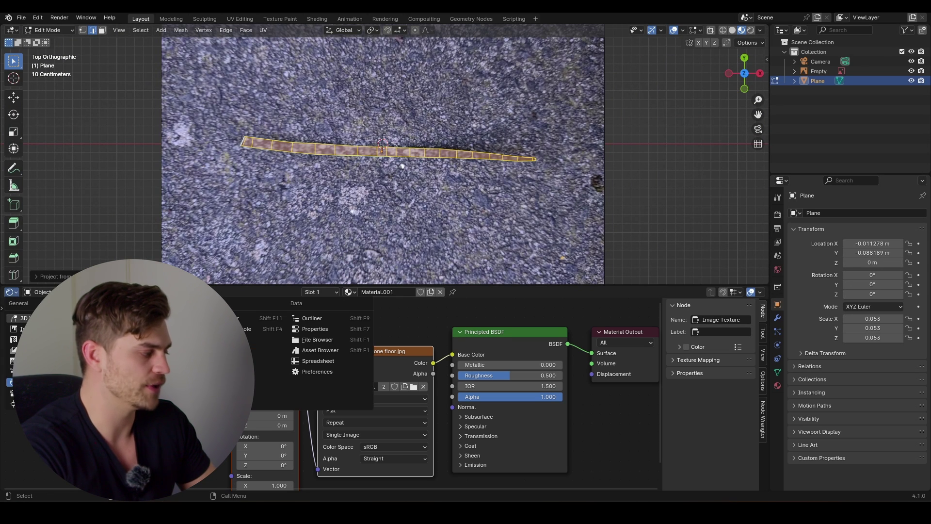
click(36, 339)
Step: Move all UVs onto the leaf and stretch them horizontally to span it
key(a)
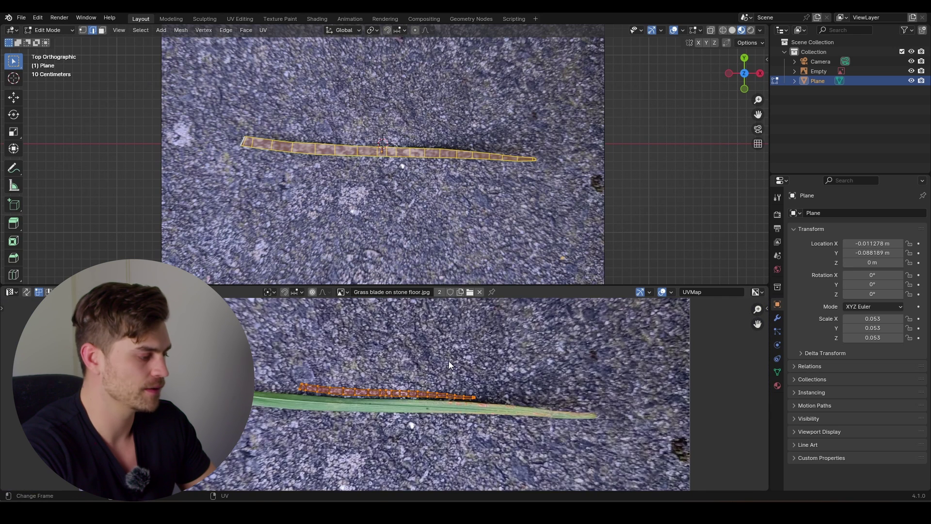
key(g)
click(443, 368)
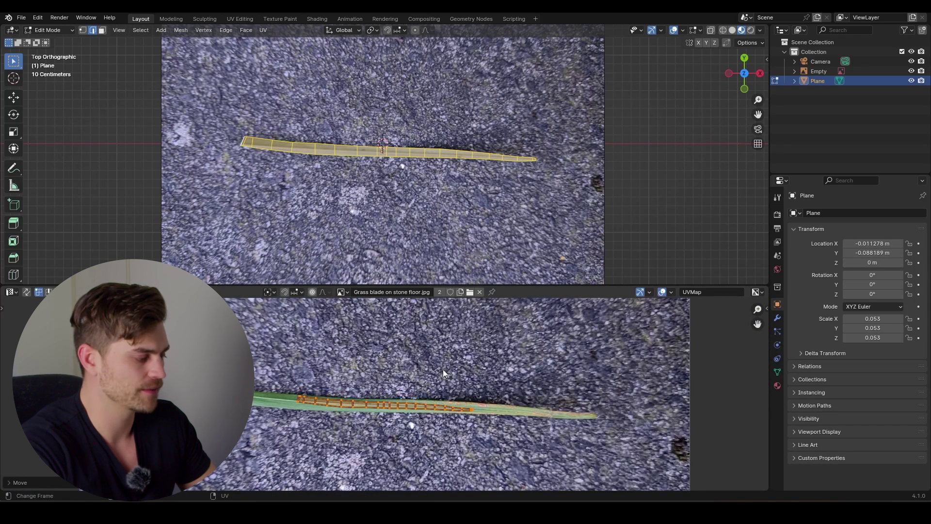
key(s)
key(x)
scroll(522, 376, up, 3)
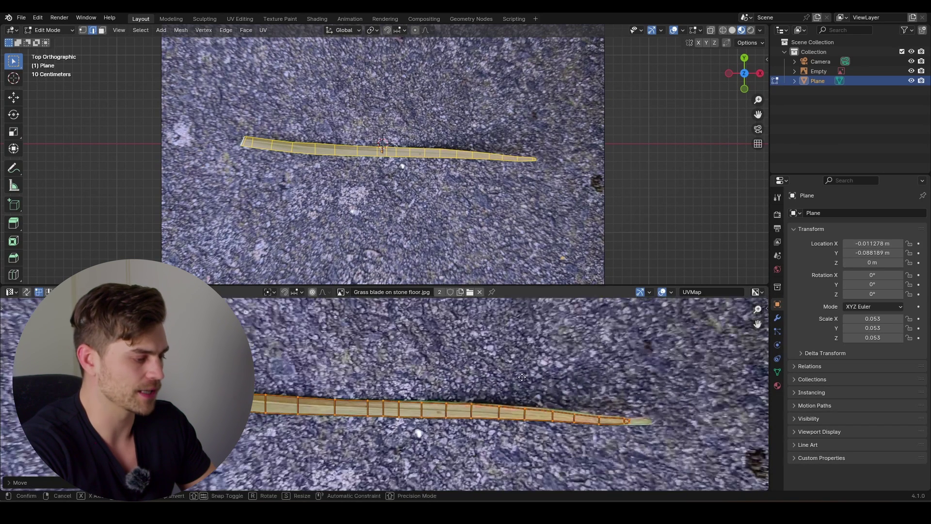
key(g)
click(488, 380)
scroll(489, 380, up, 4)
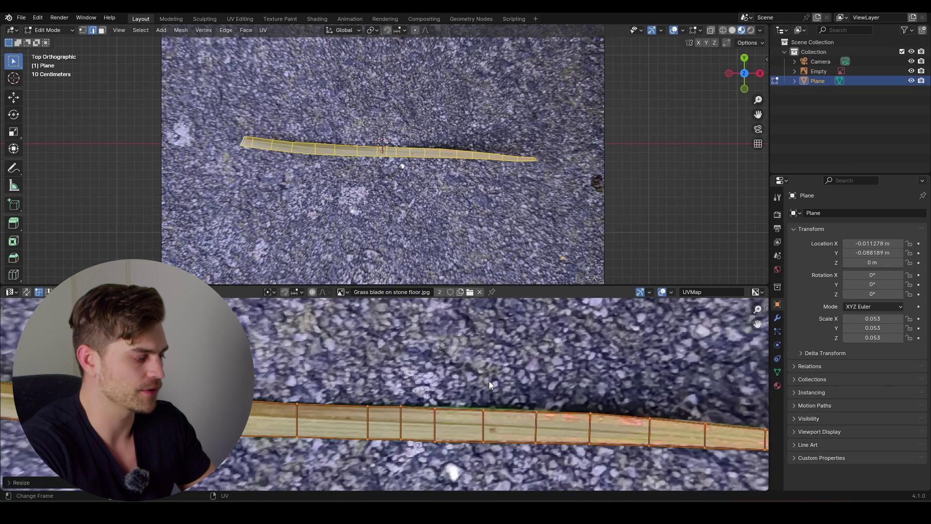
scroll(388, 376, up, 4)
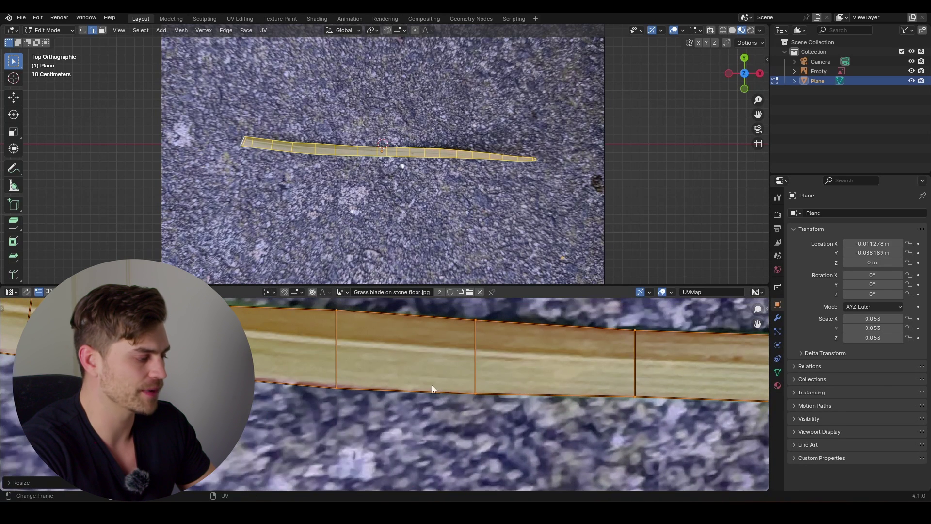
Step: Nudge an edge UV vertex onto the leaf's outline and check along the leaf
click(400, 421)
key(g)
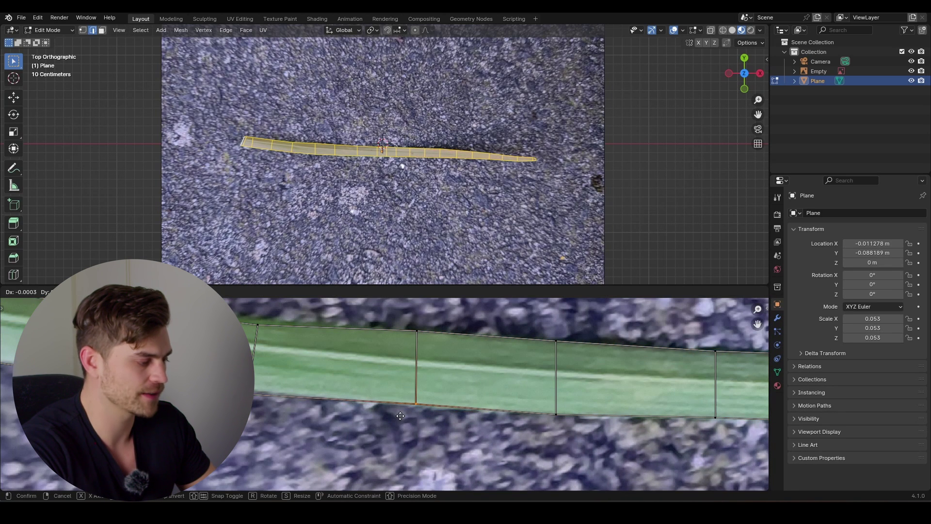
click(434, 394)
middle_drag(435, 393, 414, 396)
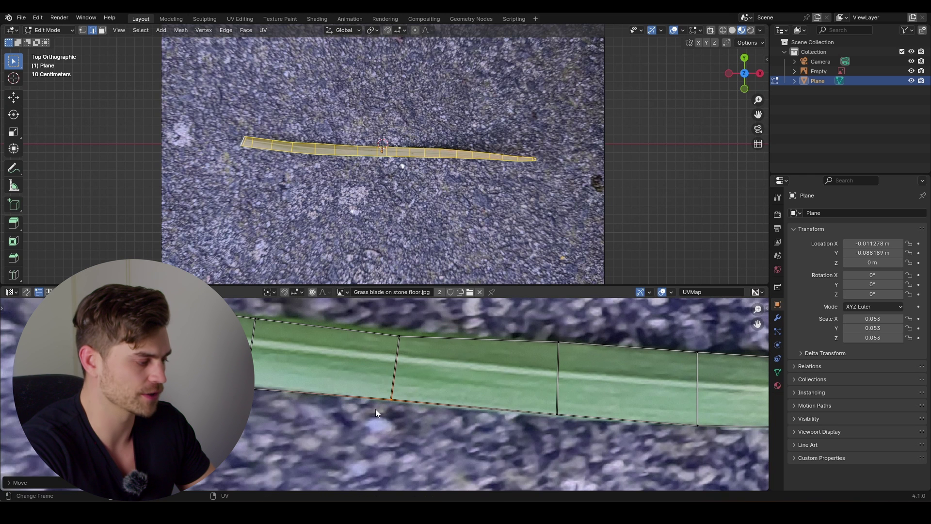
middle_drag(316, 386, 371, 383)
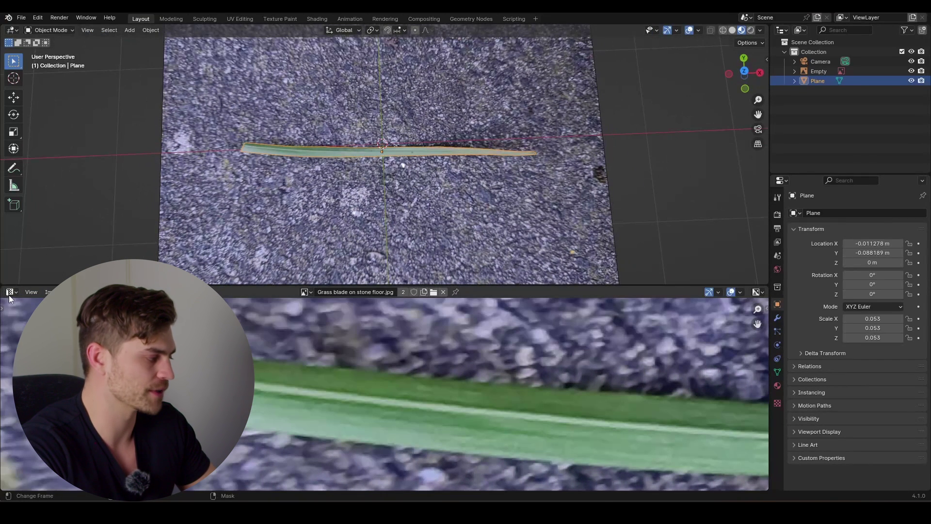
Step: Route the image colour through a Color Ramp into Roughness, moving the white stop left
click(10, 291)
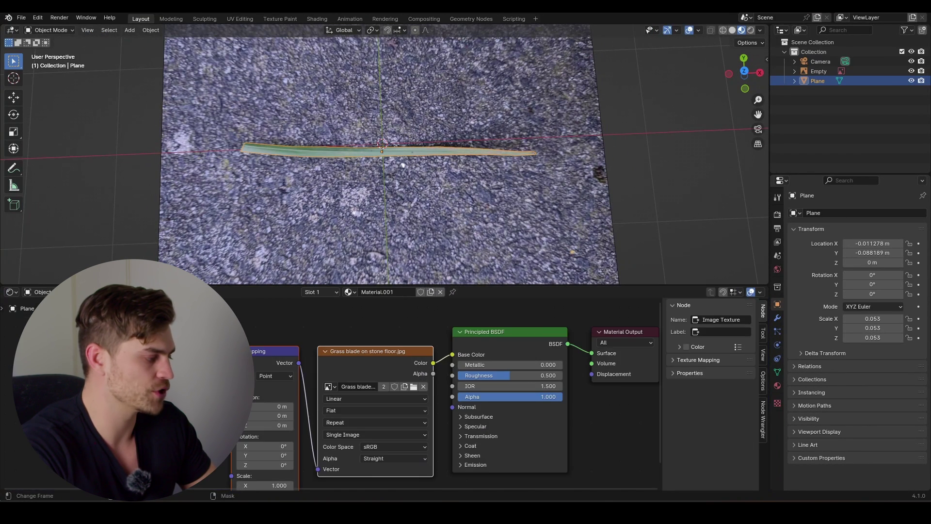
click(10, 381)
key(Home)
drag(243, 347, 304, 385)
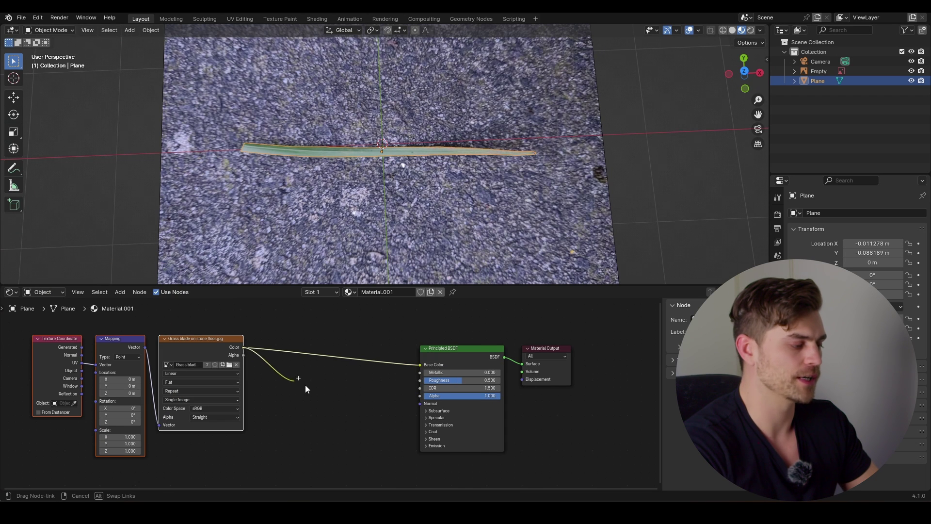
drag(397, 386, 420, 381)
scroll(326, 351, up, 2)
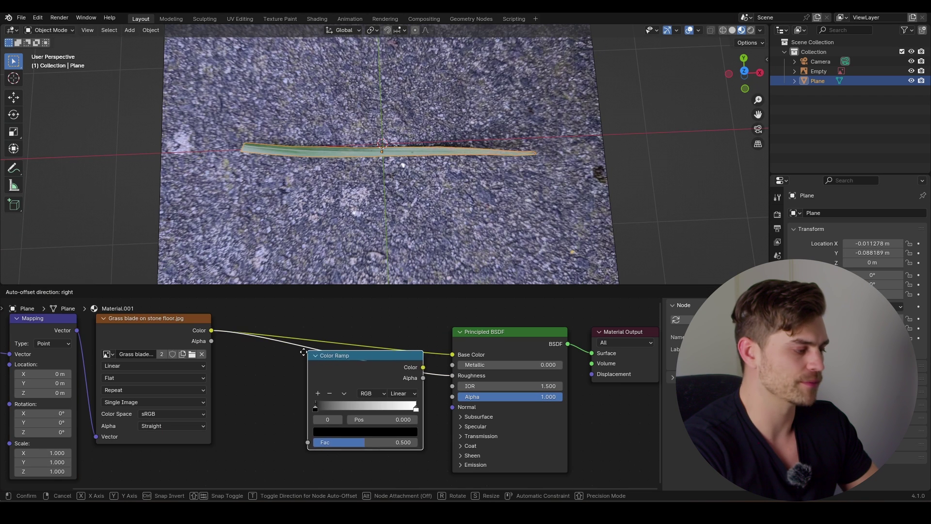
click(304, 352)
scroll(363, 385, up, 2)
drag(416, 408, 357, 419)
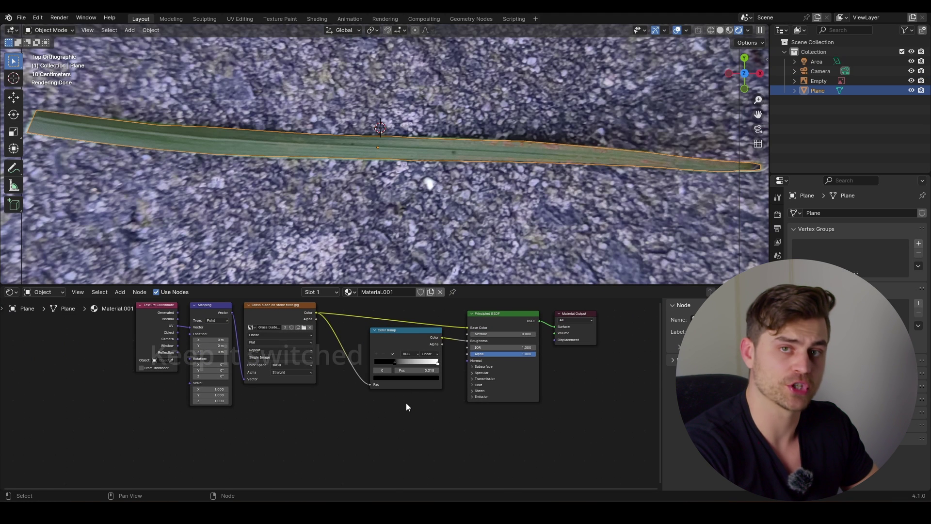
Step: Add a Bump node fed by the image colour into the shader Normal, strength 0.383
key(shift+a)
text(bump)
key(Return)
click(390, 398)
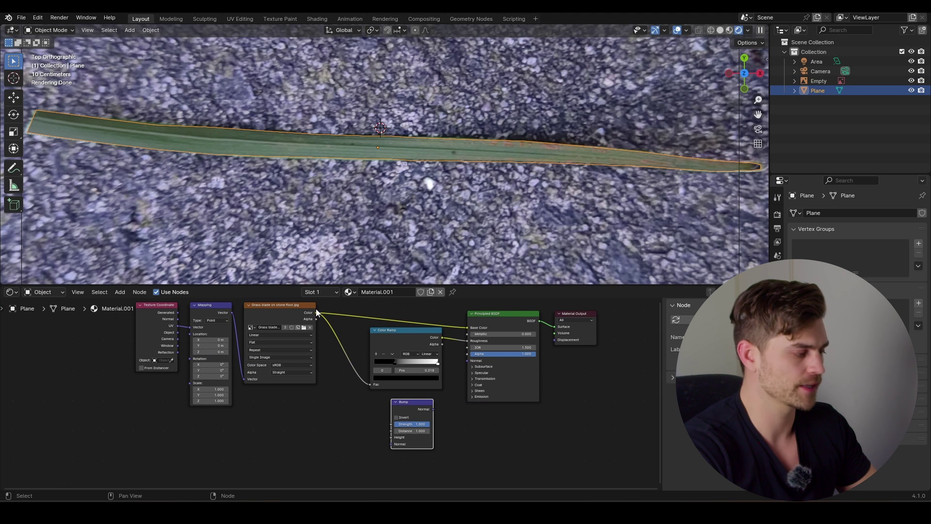
drag(316, 311, 393, 435)
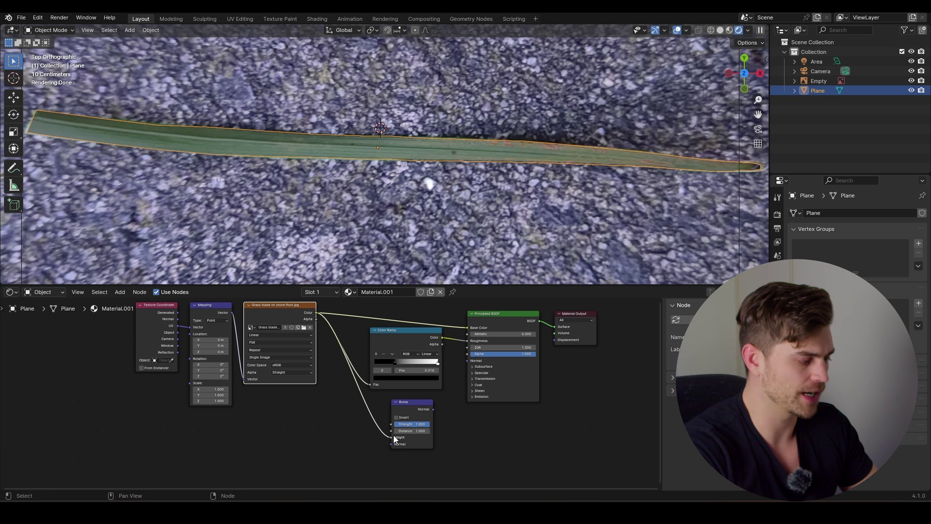
drag(432, 409, 438, 407)
drag(464, 361, 464, 362)
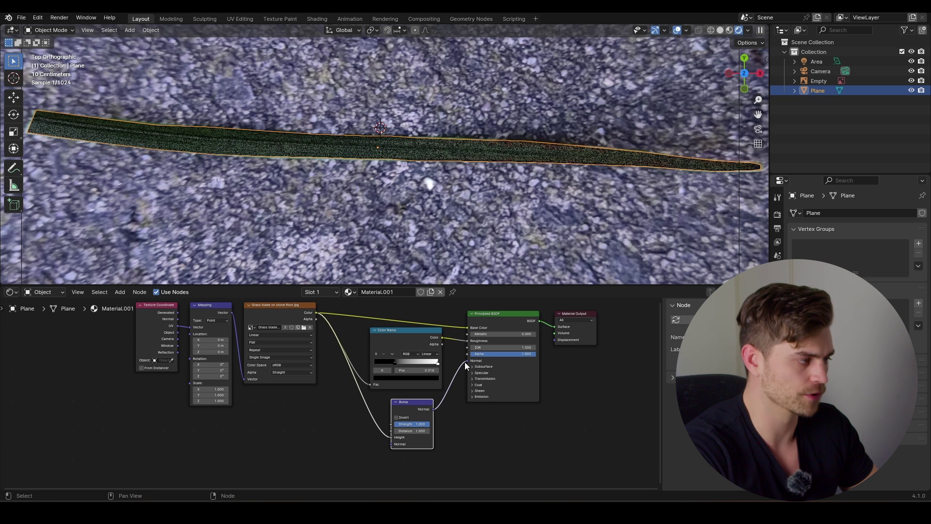
scroll(429, 150, up, 4)
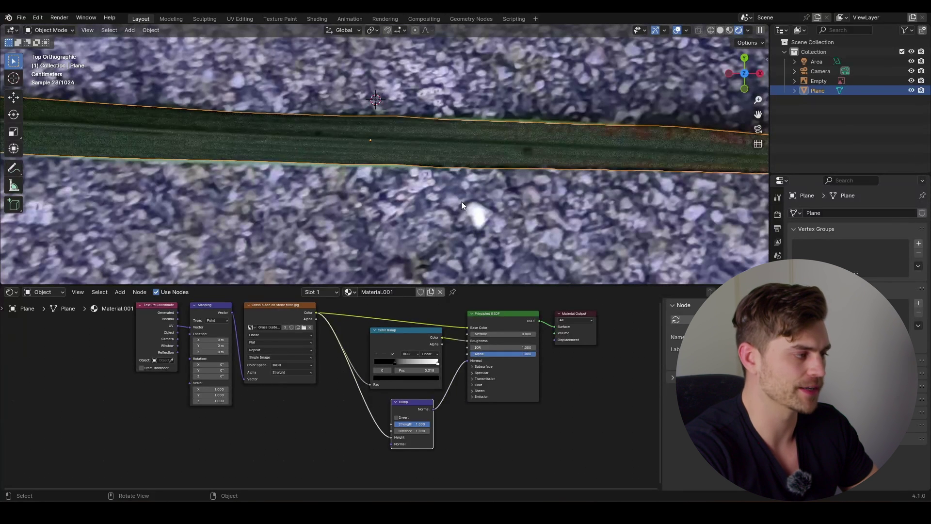
drag(421, 424, 401, 423)
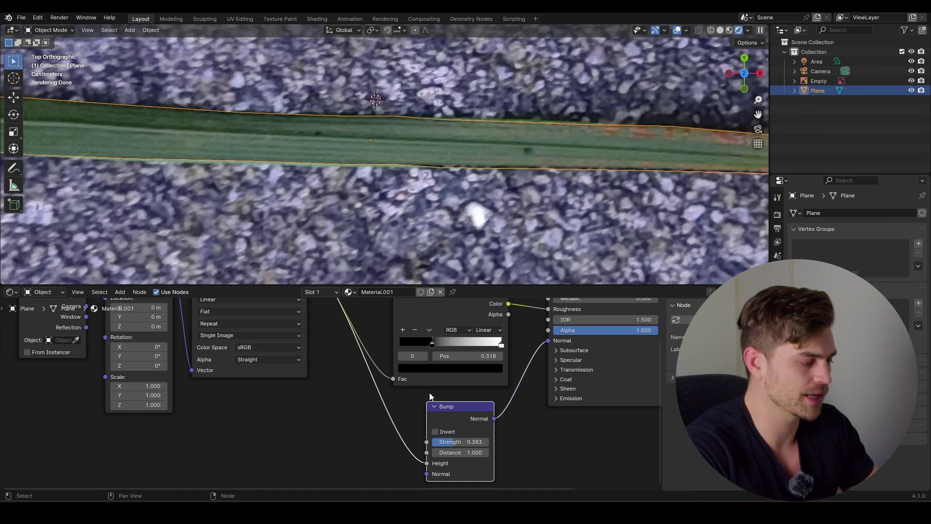
scroll(429, 391, up, 3)
scroll(417, 132, down, 6)
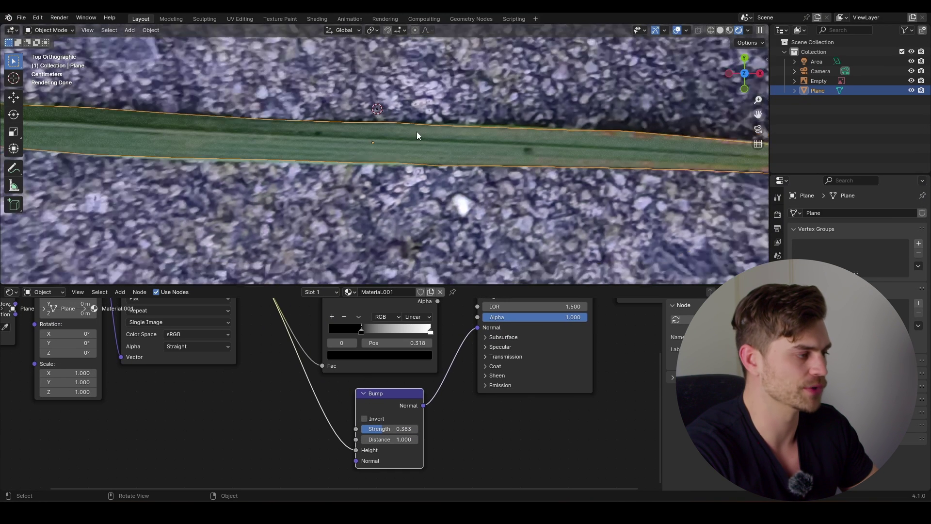
scroll(415, 369, down, 3)
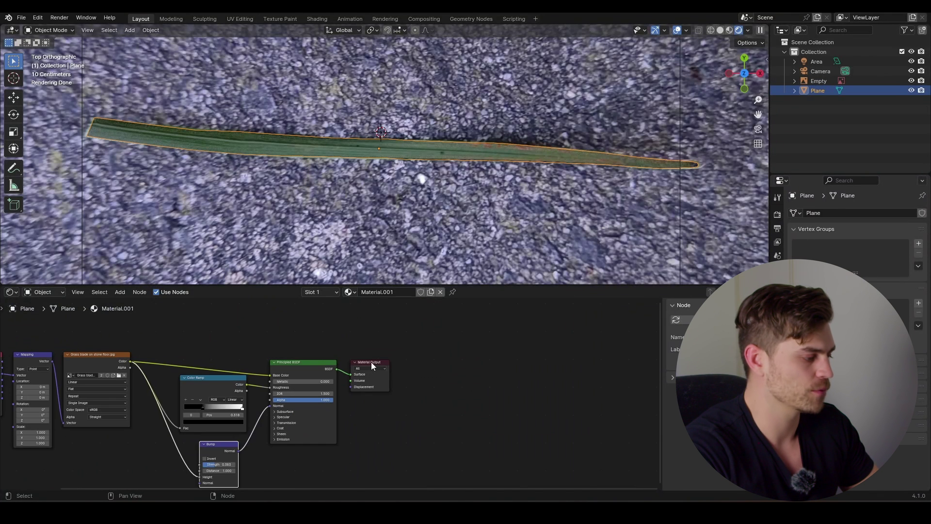
Step: Add a Translucent BSDF and insert an Add Shader between Principled BSDF and the output
key(shift+a)
text(trans)
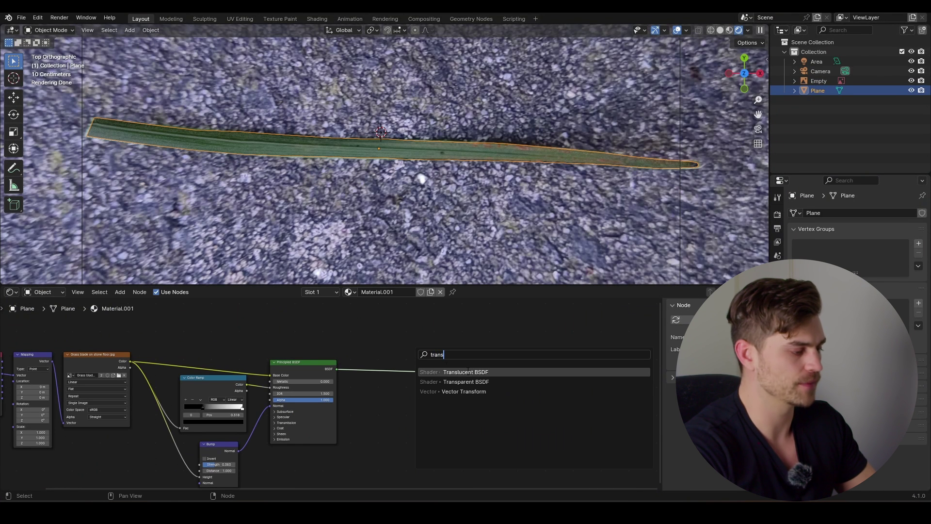
key(Return)
click(340, 386)
key(shift+a)
text(add)
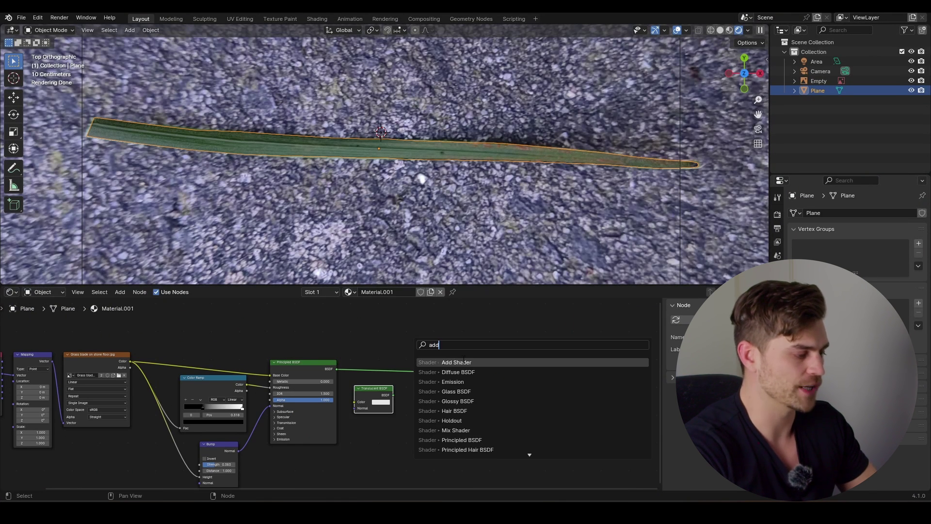
key(Return)
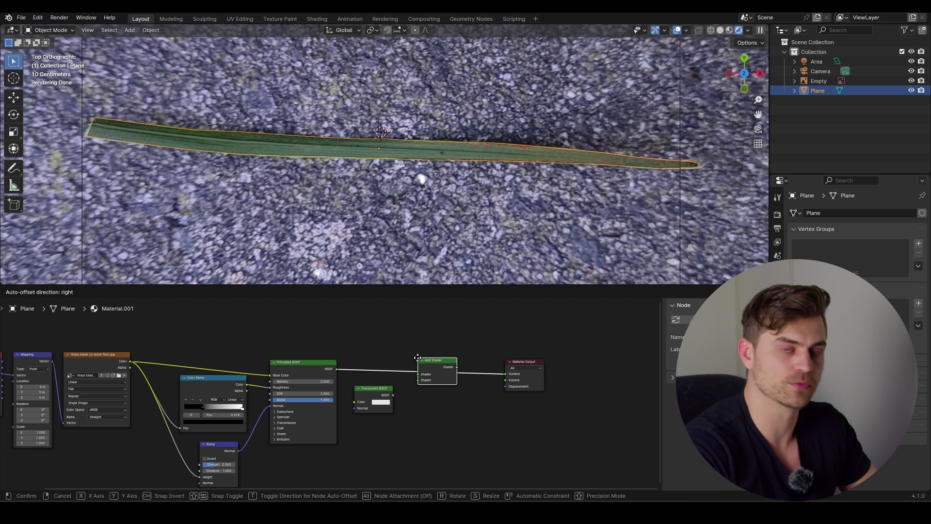
click(418, 358)
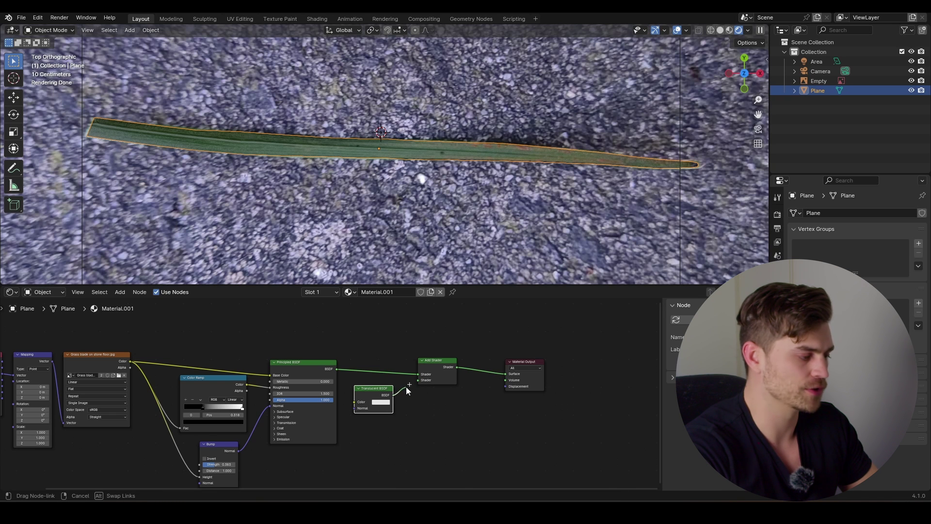
Step: Wire Translucent BSDF into Add Shader, with the texture colour and Bump normal feeding it
drag(415, 384, 416, 381)
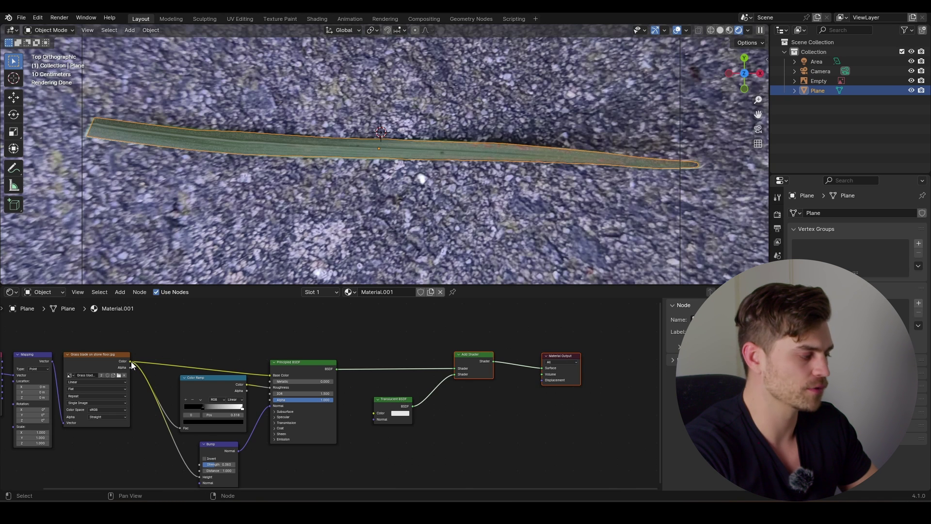
drag(131, 361, 377, 412)
scroll(366, 418, up, 3)
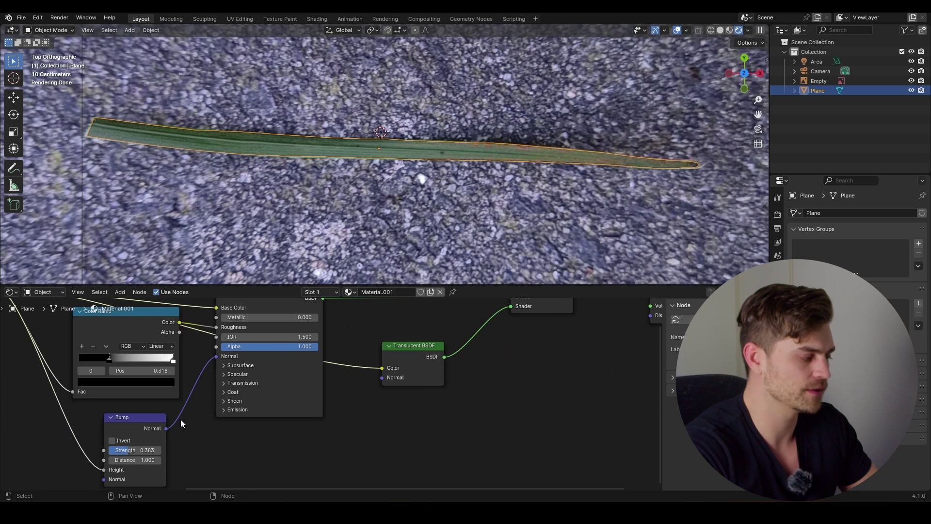
drag(167, 429, 388, 377)
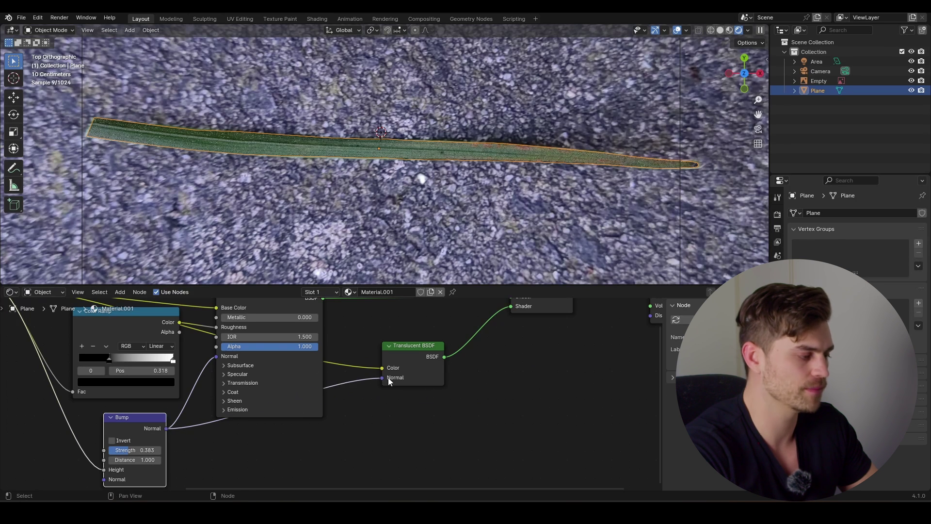
middle_drag(388, 378, 482, 377)
Step: Insert a Hue/Saturation/Value node before Translucent BSDF Color: Saturation 1.620, Value 1.070, Hue 0.470
key(shift+a)
text(hue)
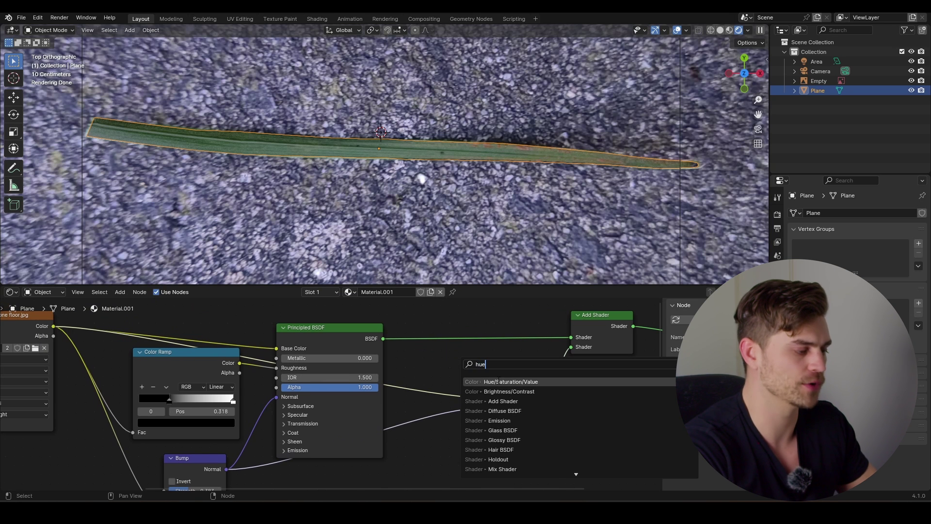
click(498, 382)
click(437, 363)
scroll(446, 376, up, 2)
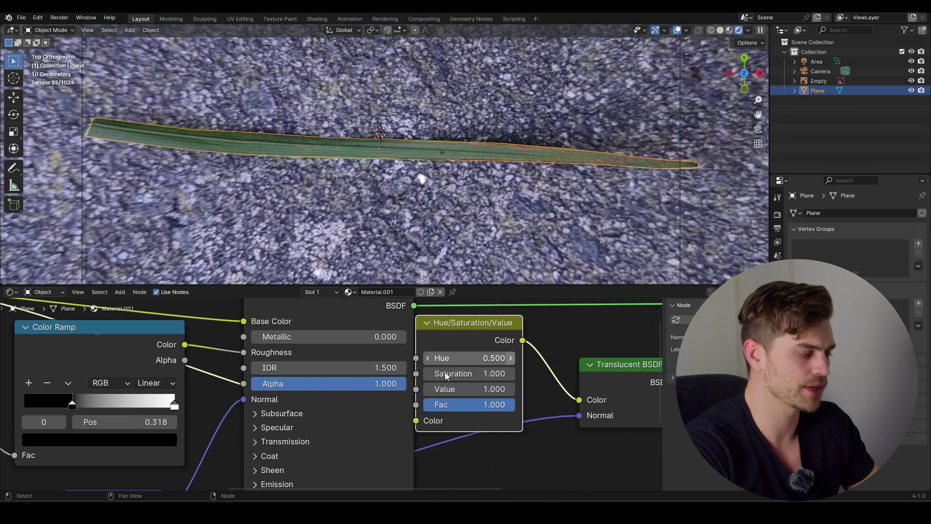
middle_drag(446, 375, 377, 384)
shift+drag(374, 392, 374, 399)
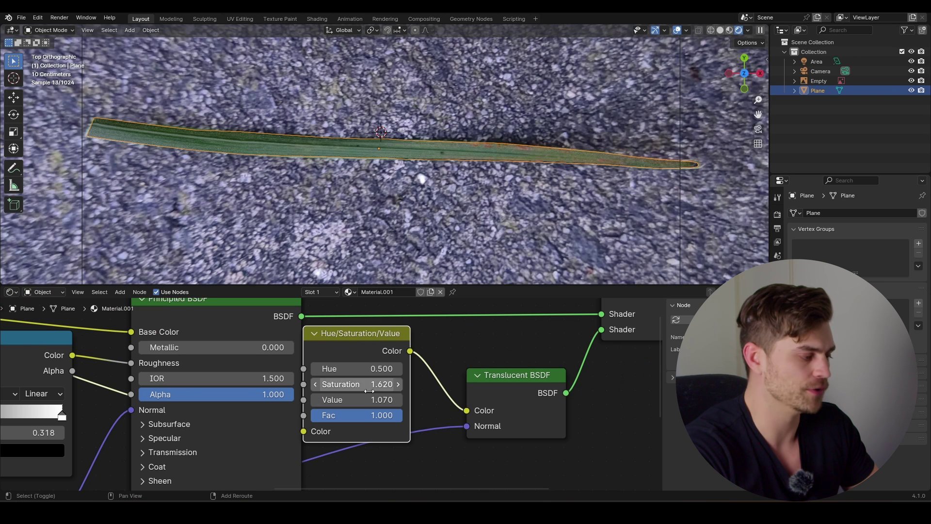
shift+drag(358, 368, 355, 369)
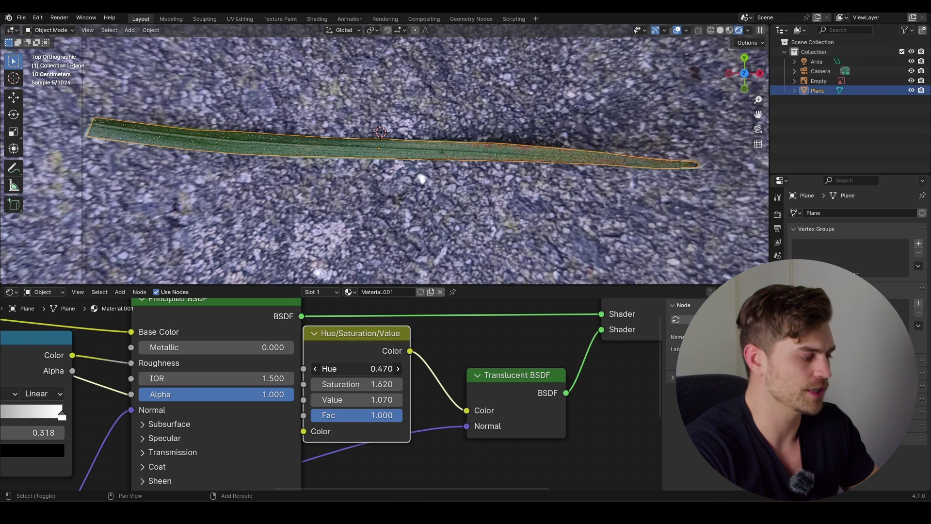
Step: Rotate the grass blade about the global Y axis to stand it upright
scroll(484, 191, down, 3)
middle_drag(484, 191, 461, 145)
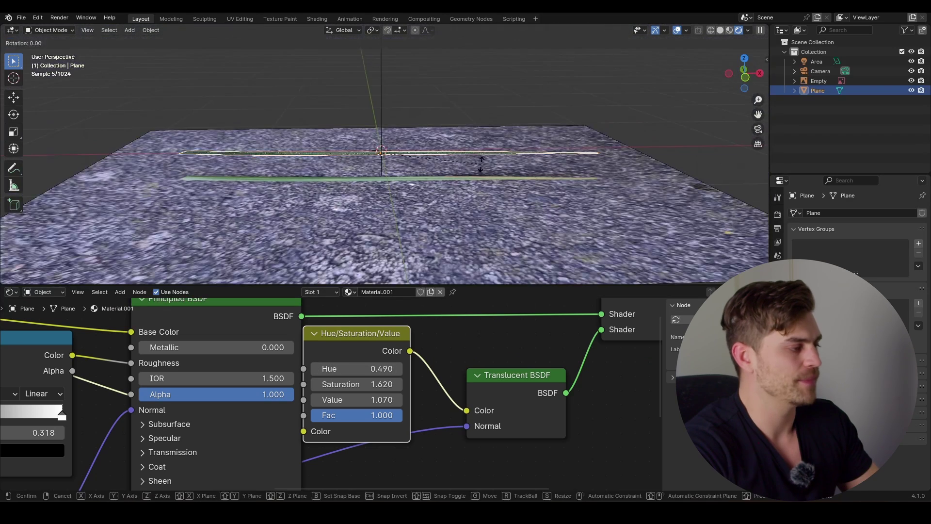
key(r)
key(y)
click(416, 89)
Step: Move and rotate the Area light so it backlights the blade
scroll(415, 88, down, 3)
middle_drag(415, 88, 434, 123)
click(388, 94)
middle_drag(388, 94, 457, 97)
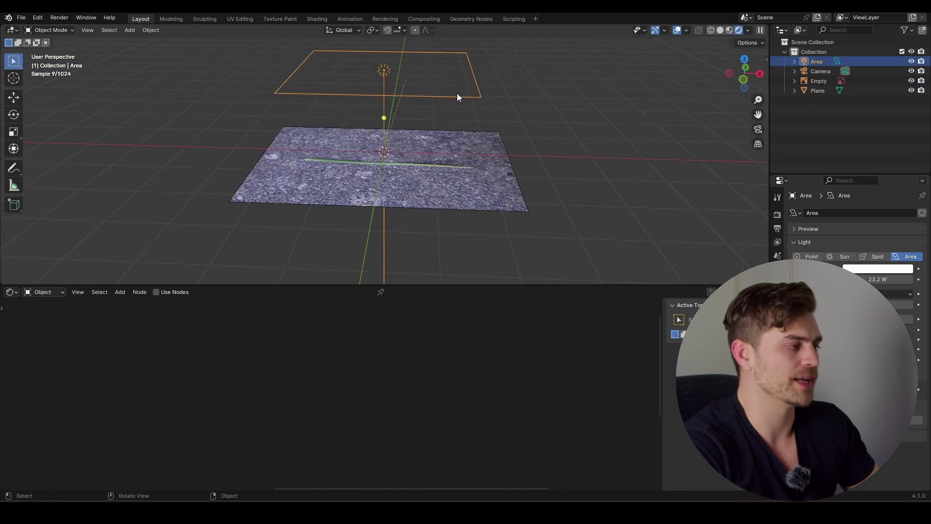
key(g)
click(526, 99)
key(r)
click(509, 142)
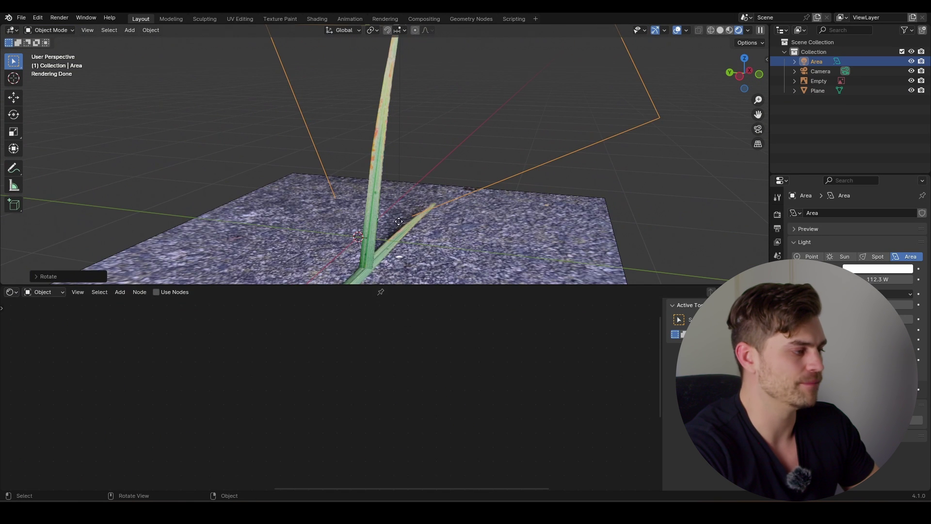
Step: Preview the Principled BSDF alone, then the combined Add Shader output, on the blade
click(399, 221)
scroll(493, 373, down, 3)
middle_drag(493, 373, 445, 404)
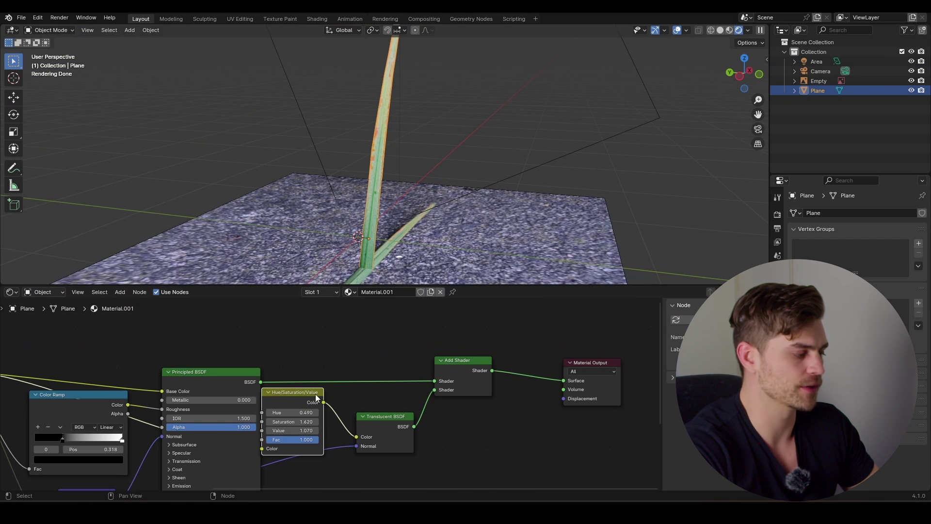
ctrl+shift+click(247, 381)
middle_drag(378, 189, 403, 155)
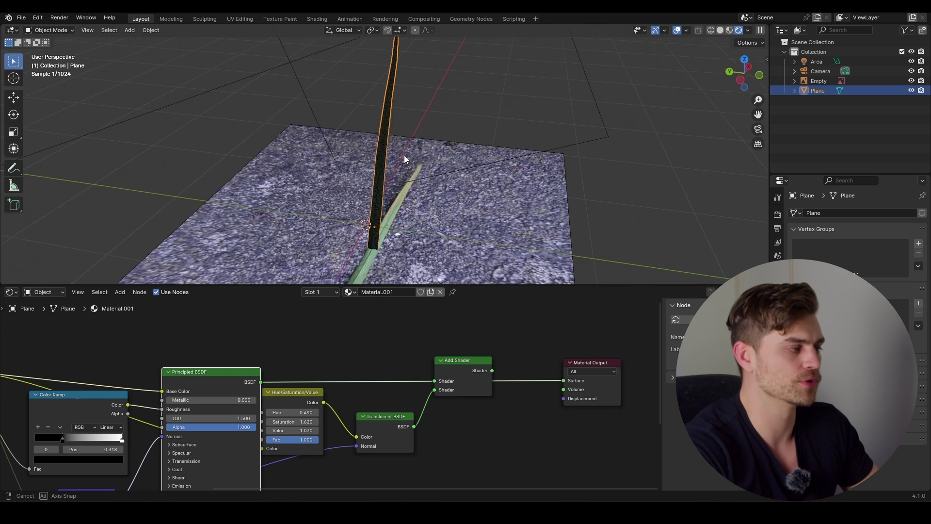
ctrl+shift+click(463, 368)
middle_drag(465, 233, 470, 208)
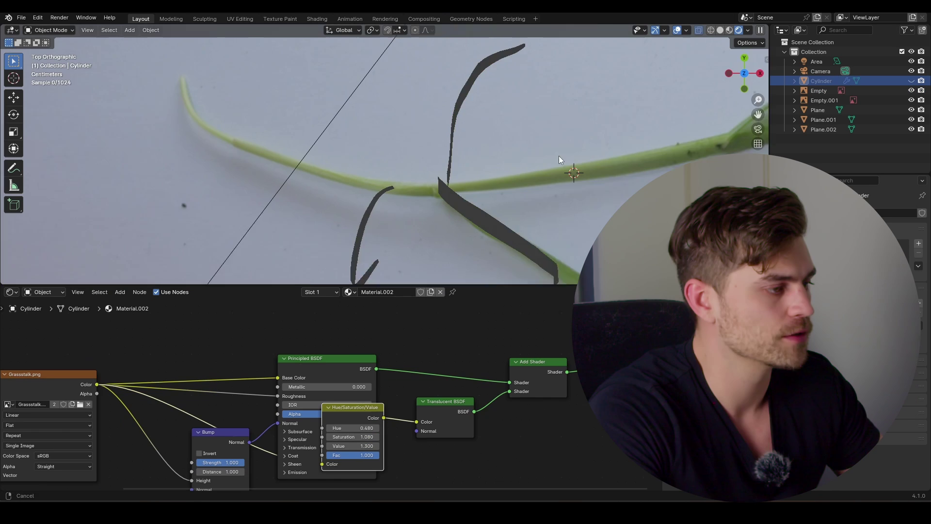
Step: Add a new plane for the stalk and enter Edit Mode on it
key(shift+a)
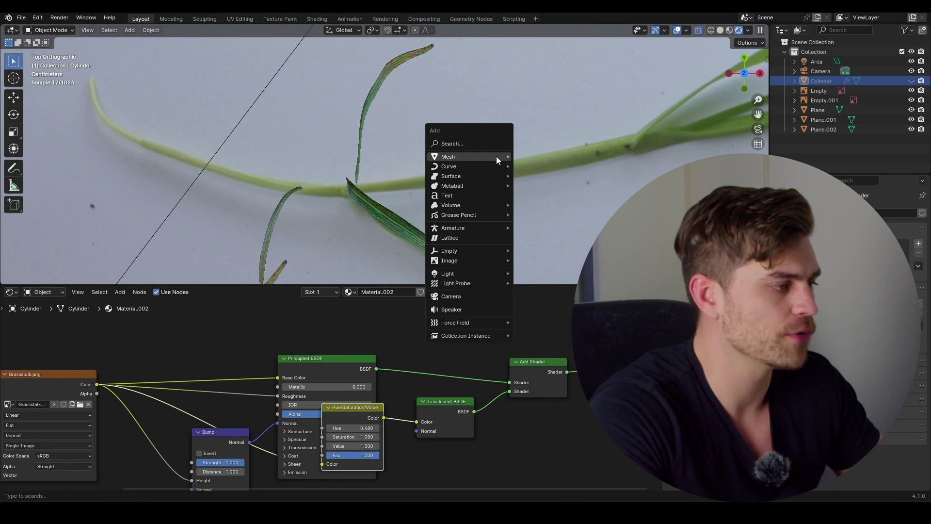
mouse_move(497, 160)
click(535, 156)
scroll(528, 157, up, 3)
key(Tab)
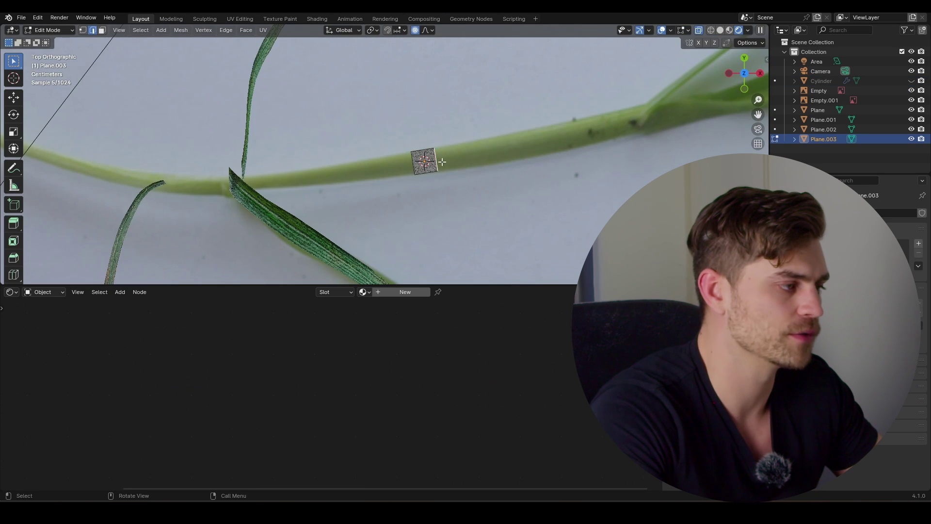
Step: Extrude the plane in three sections along the photographed stem, slightly widening the end edge
key(g)
click(517, 156)
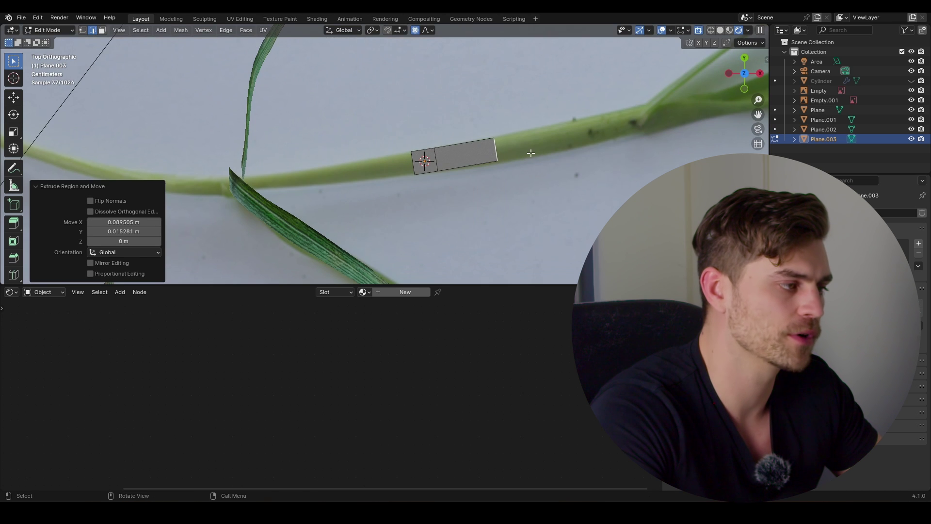
key(g)
right_click(537, 153)
key(s)
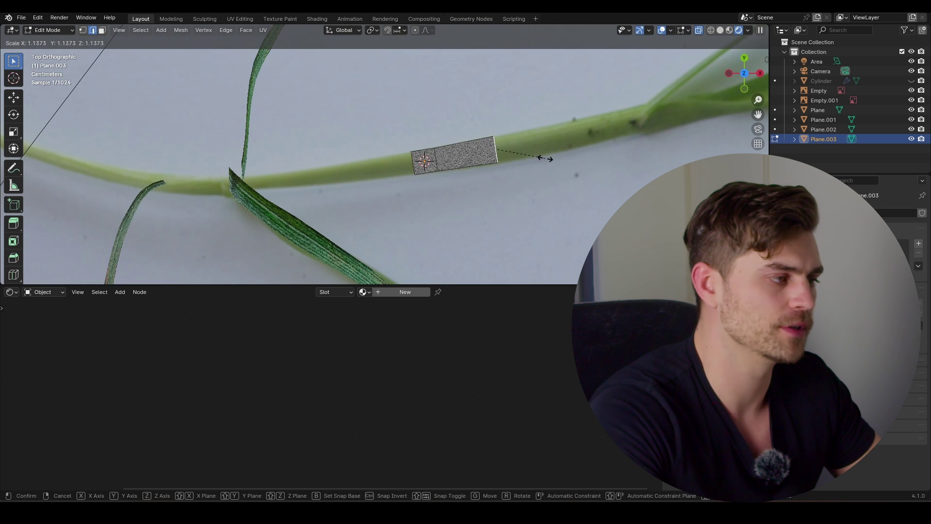
click(538, 154)
key(e)
click(642, 144)
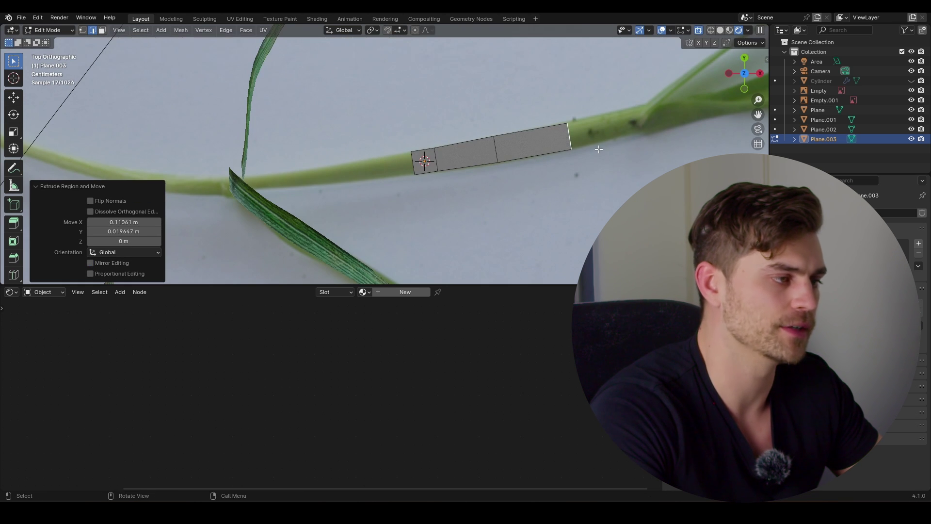
key(e)
click(682, 131)
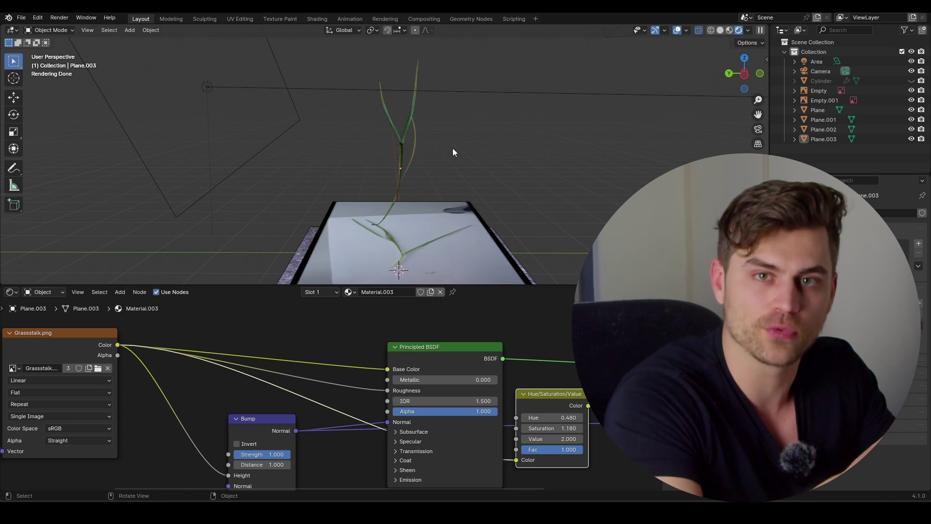
drag(405, 456, 484, 208)
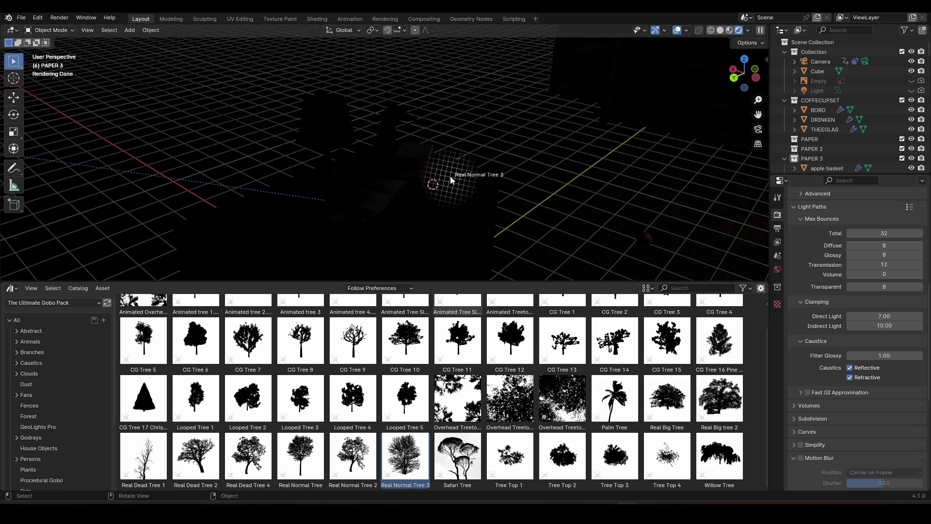
key(g)
key(z)
click(562, 182)
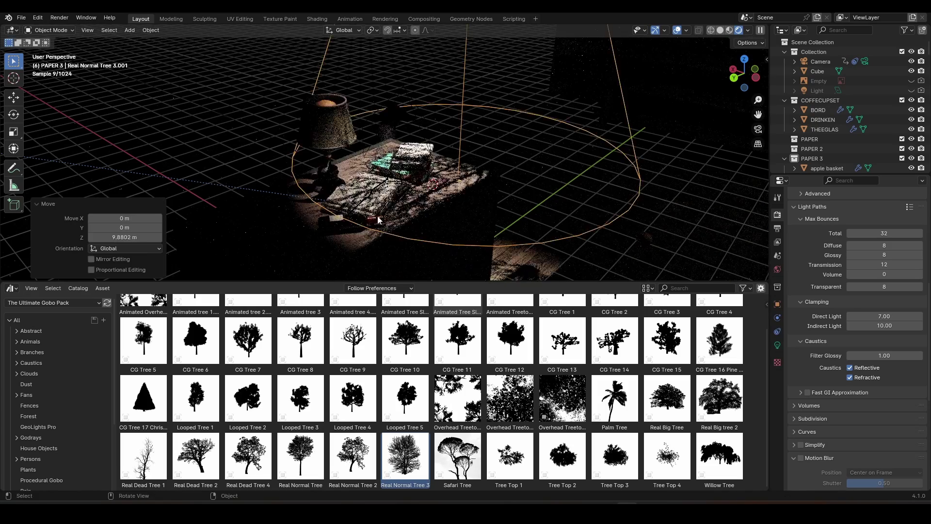